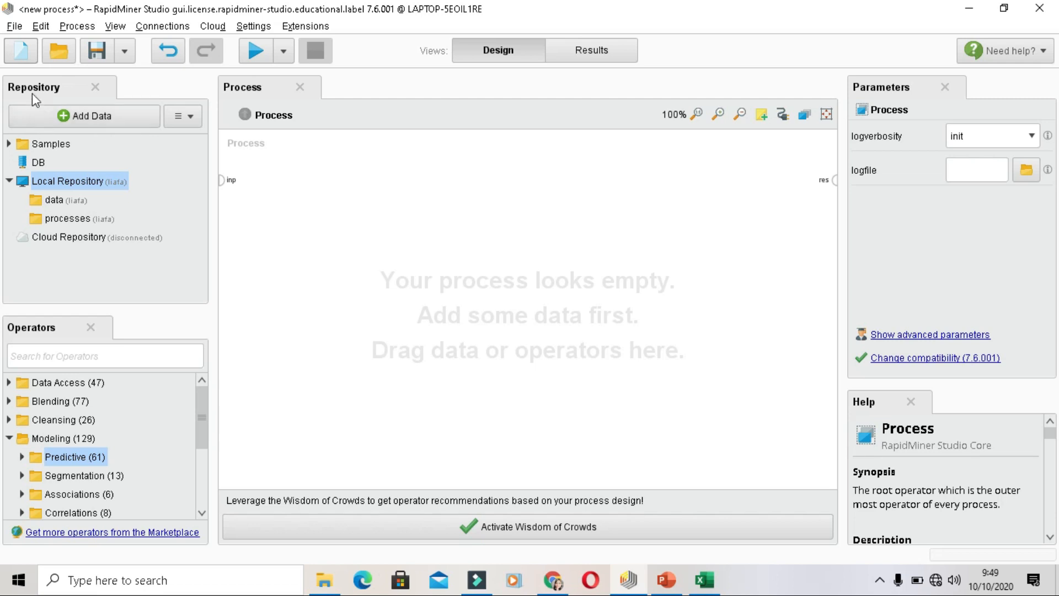
Step: View the templates offered for a new process, and close the selection without choosing one
left_click(23, 55)
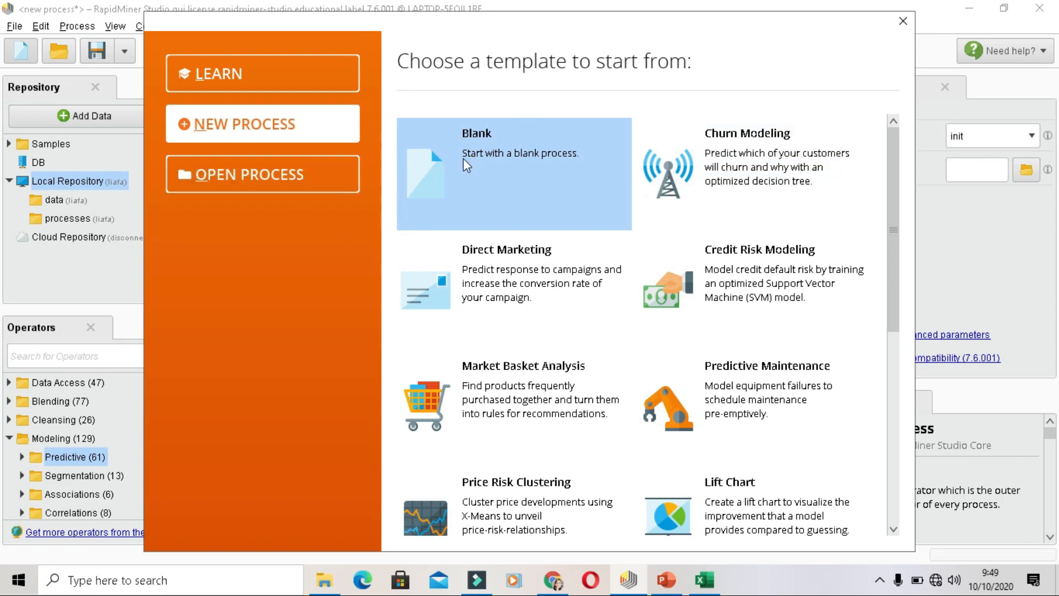
left_click(903, 21)
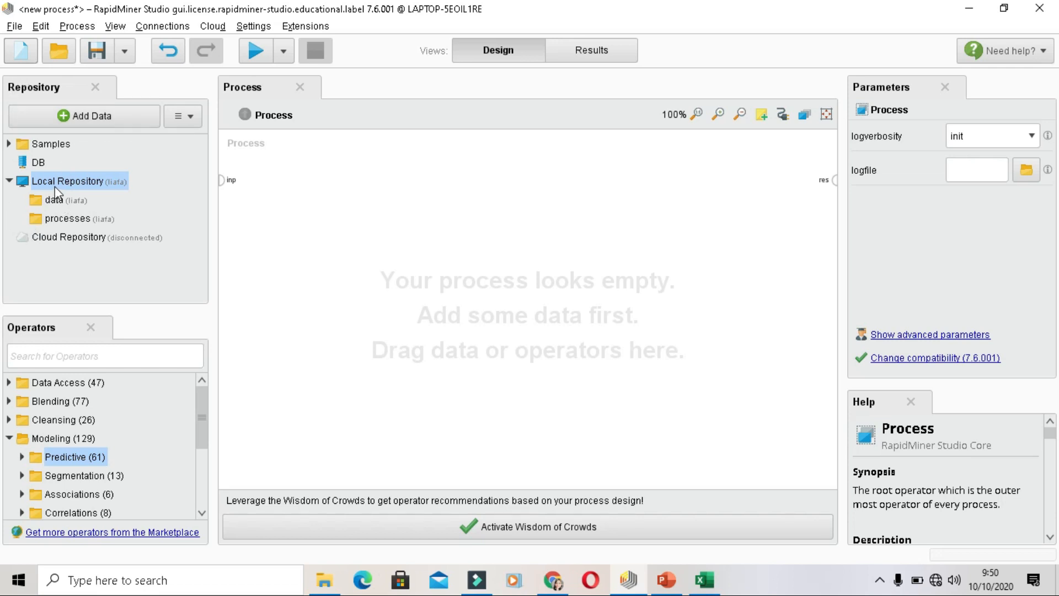
left_click_drag(54, 186, 83, 401)
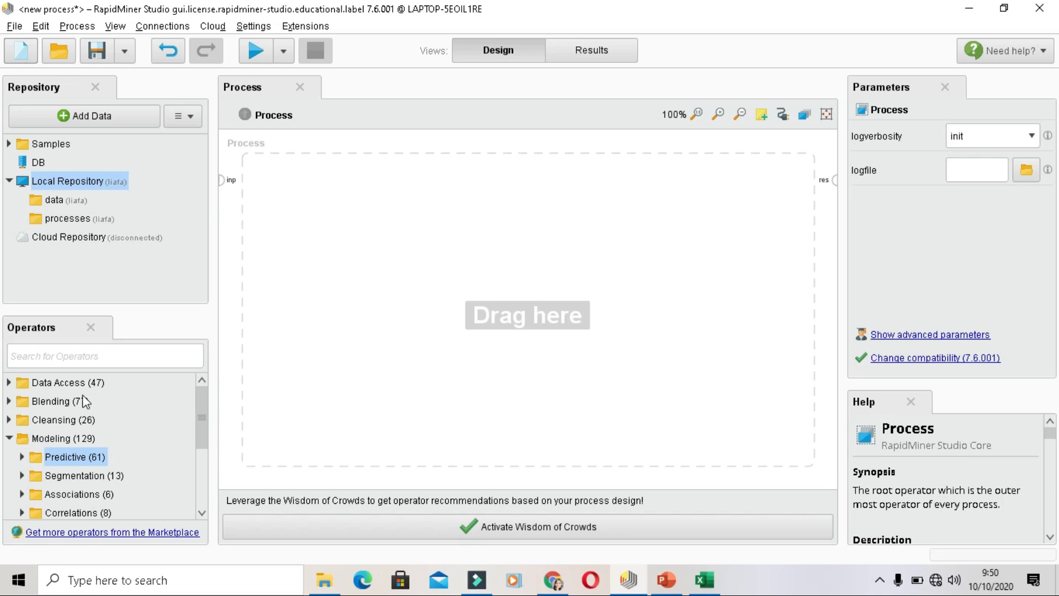
Step: Search the operators for "decisi", try the Decision Tree operator in the empty process, and delete it
left_click(87, 356)
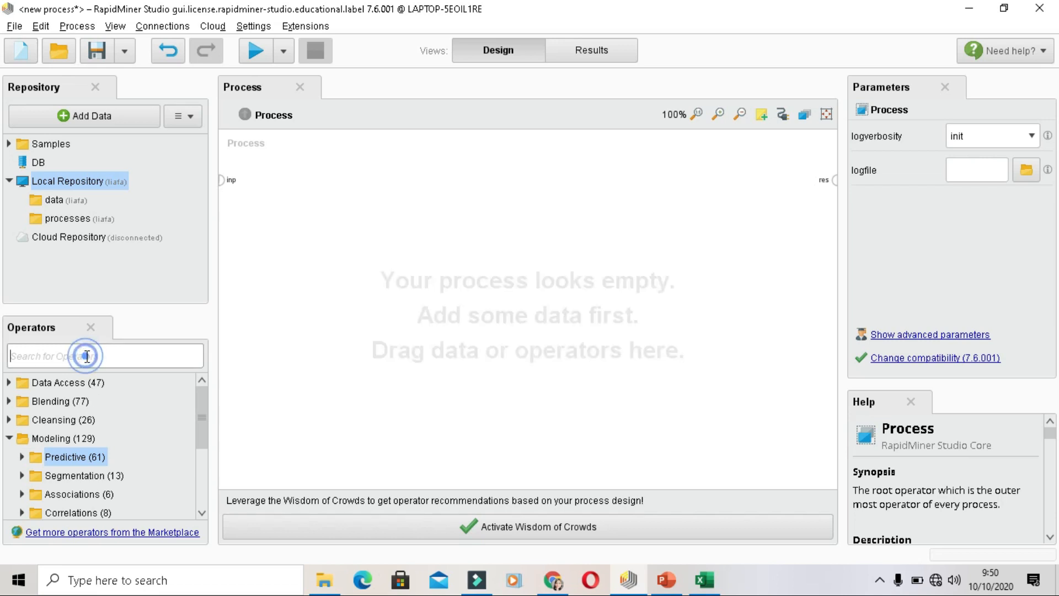
type("decisi")
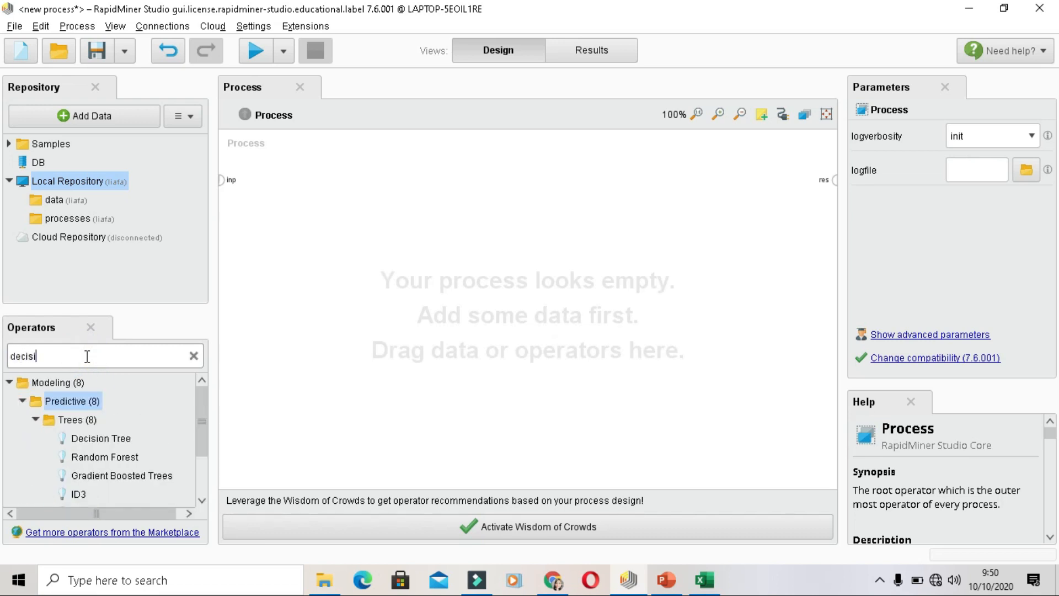
left_click_drag(77, 438, 353, 306)
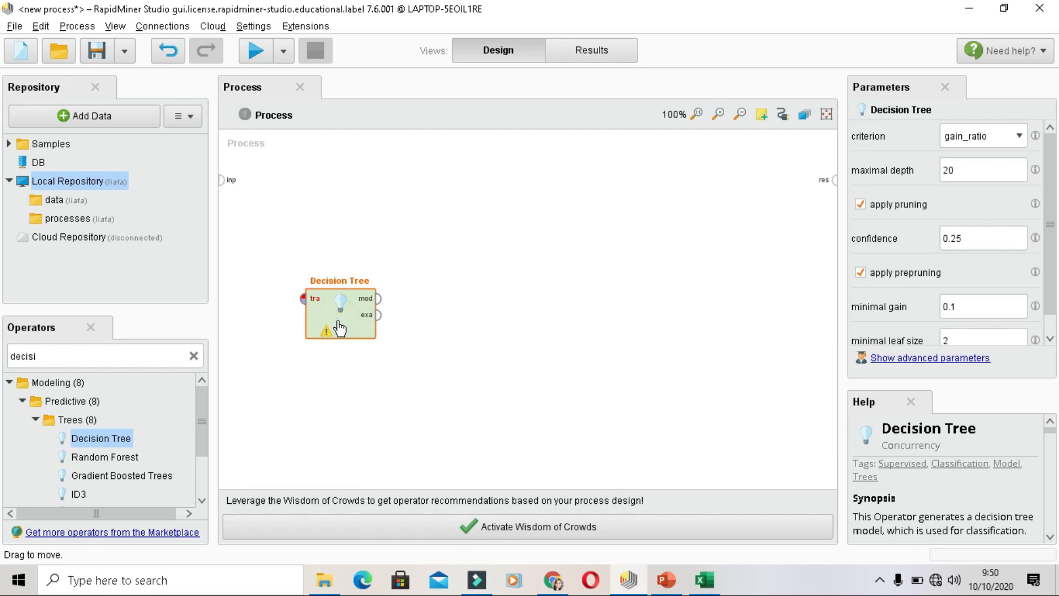
key("Delete")
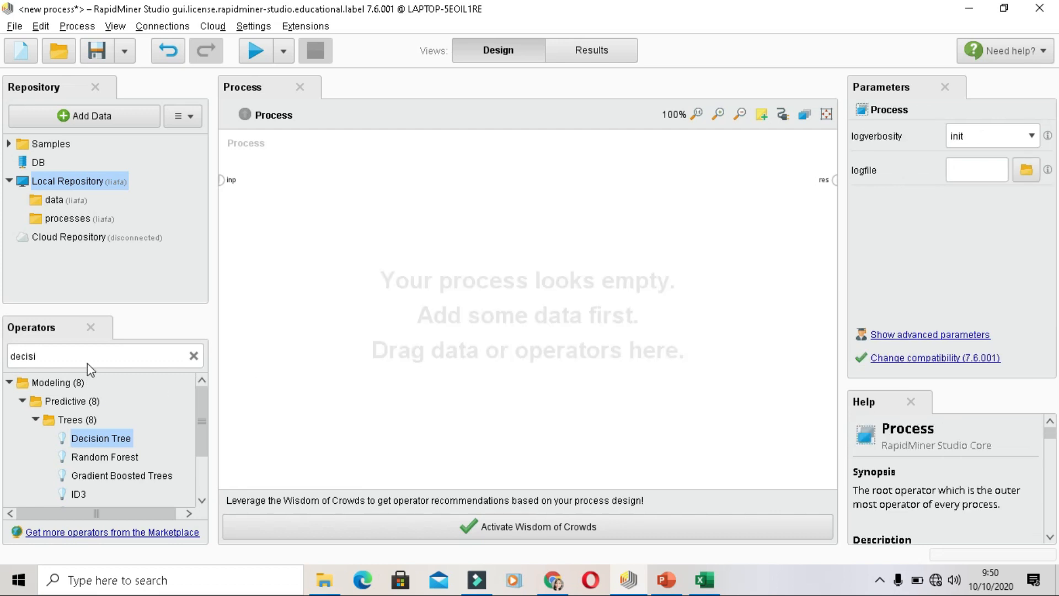
Step: Clear the operator search, collapse the Modeling group and expand Validation to examine its operators
left_click_drag(85, 356, 35, 343)
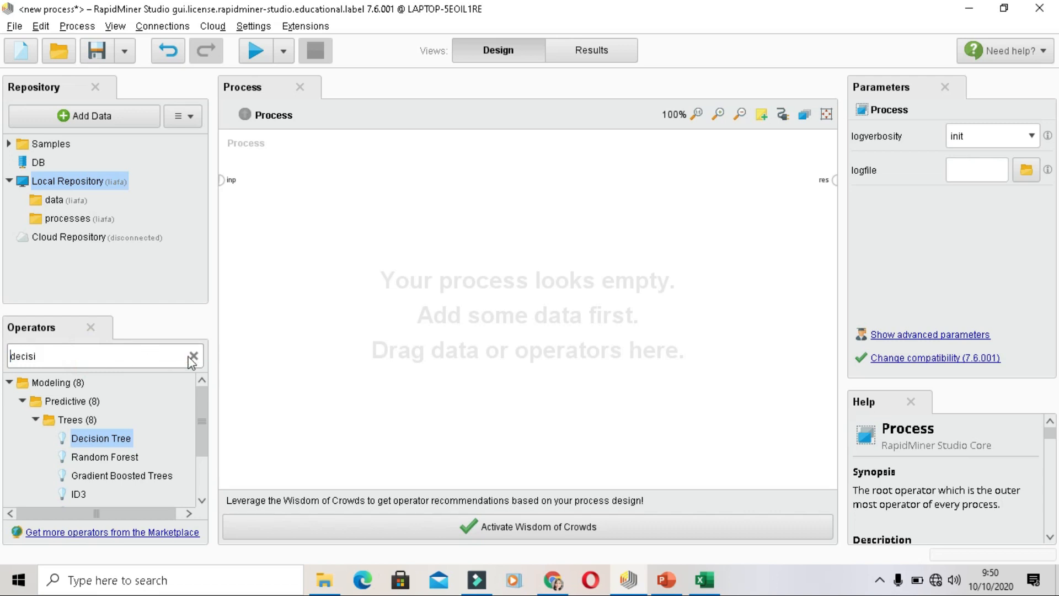
left_click(193, 356)
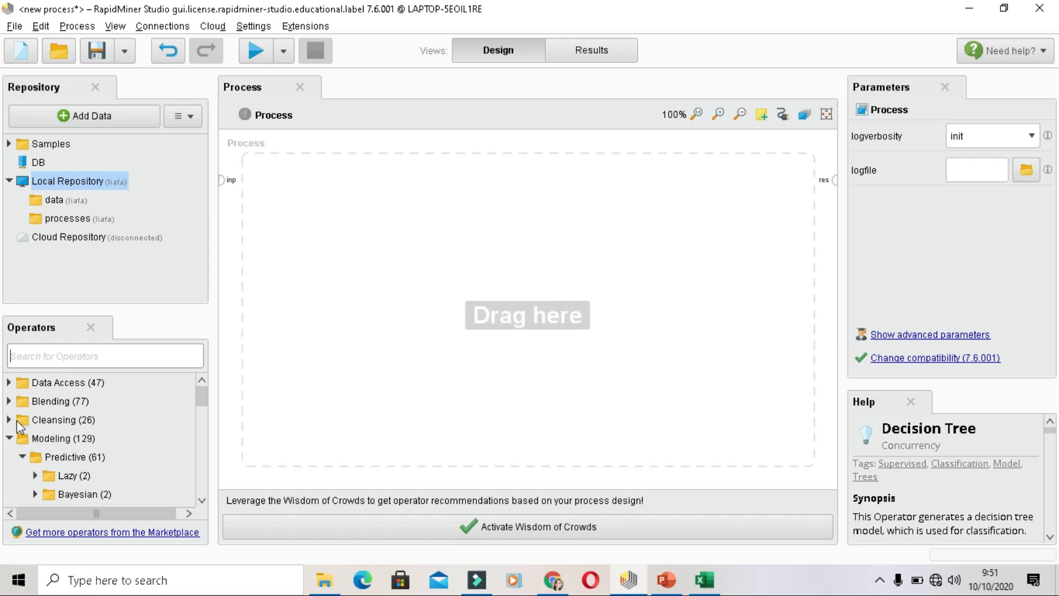
scroll(20, 427, "down", 1)
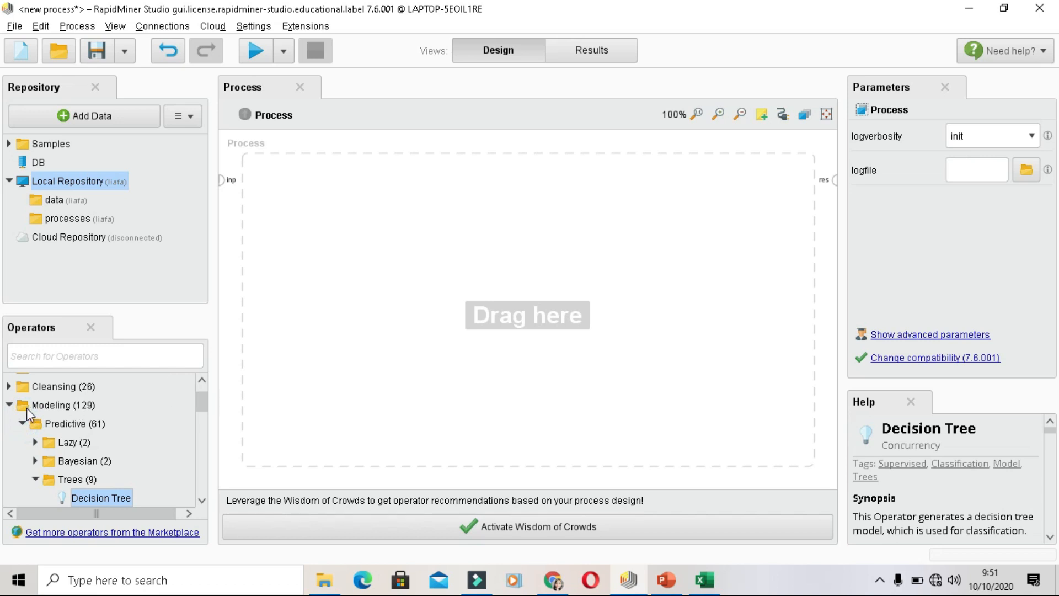
double_click(26, 408)
left_click(199, 405)
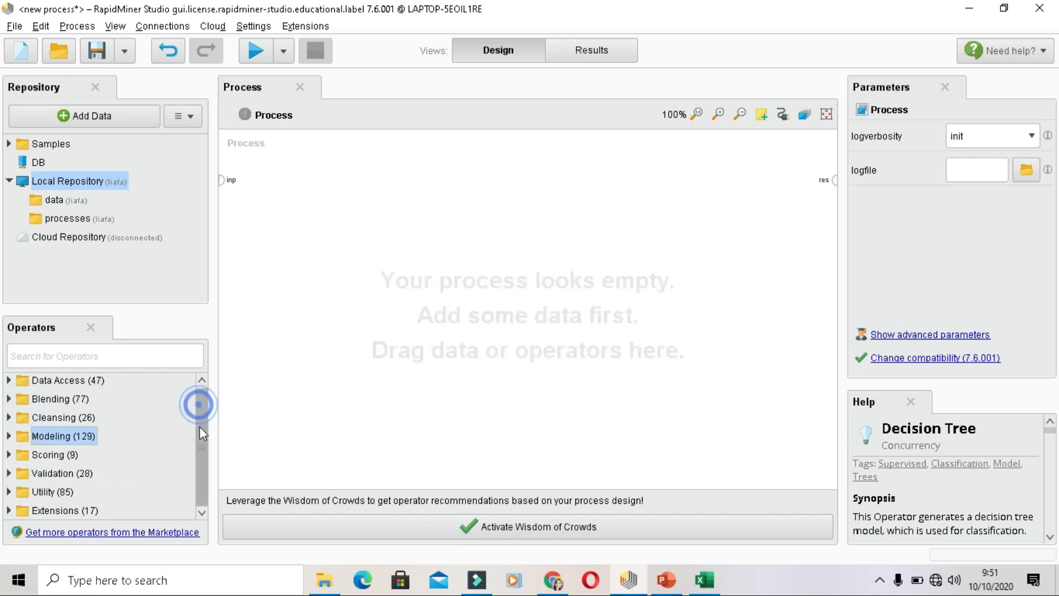
left_click(10, 473)
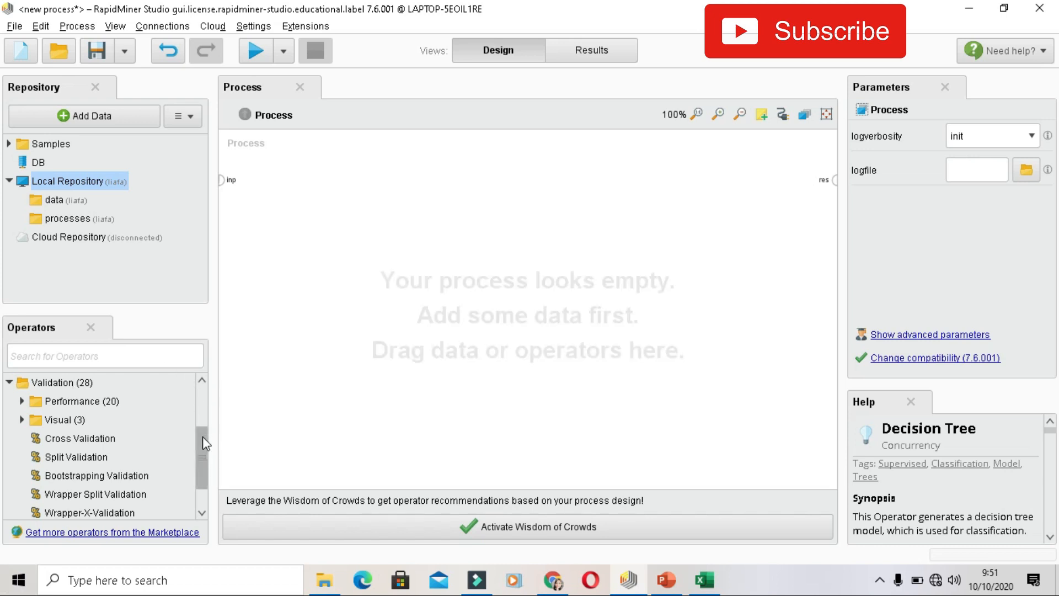
left_click_drag(203, 436, 208, 374)
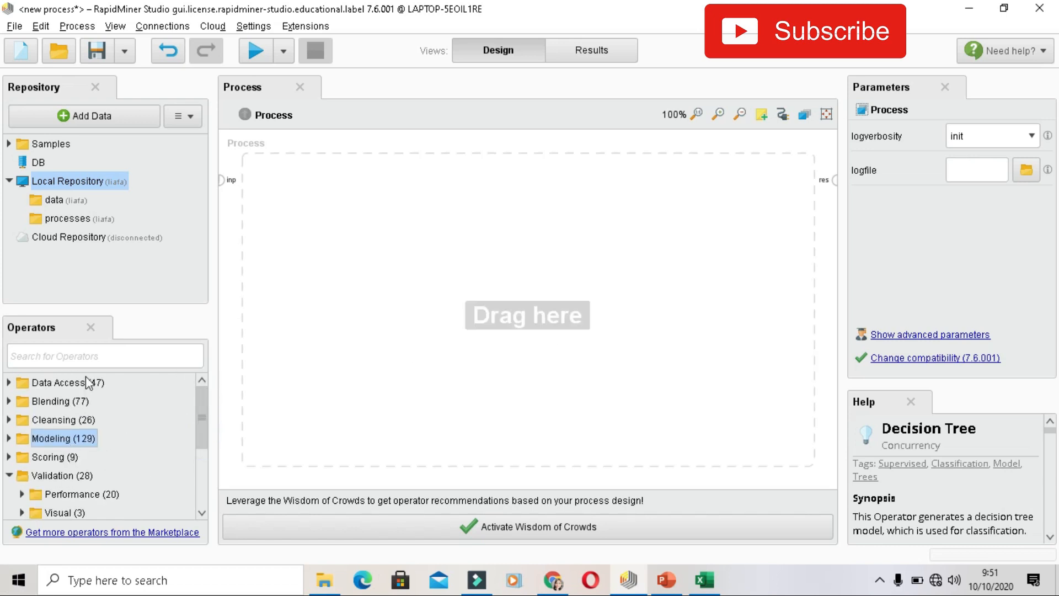
Step: Search the operators for "deci" and place the Decision Tree operator in the process
left_click(92, 354)
type("d")
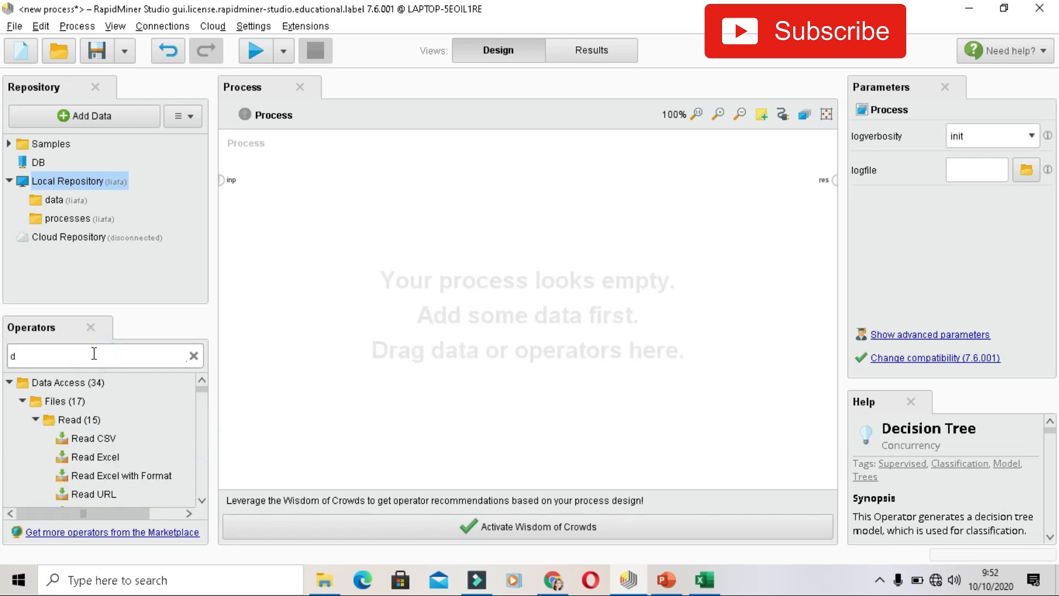
type("eci")
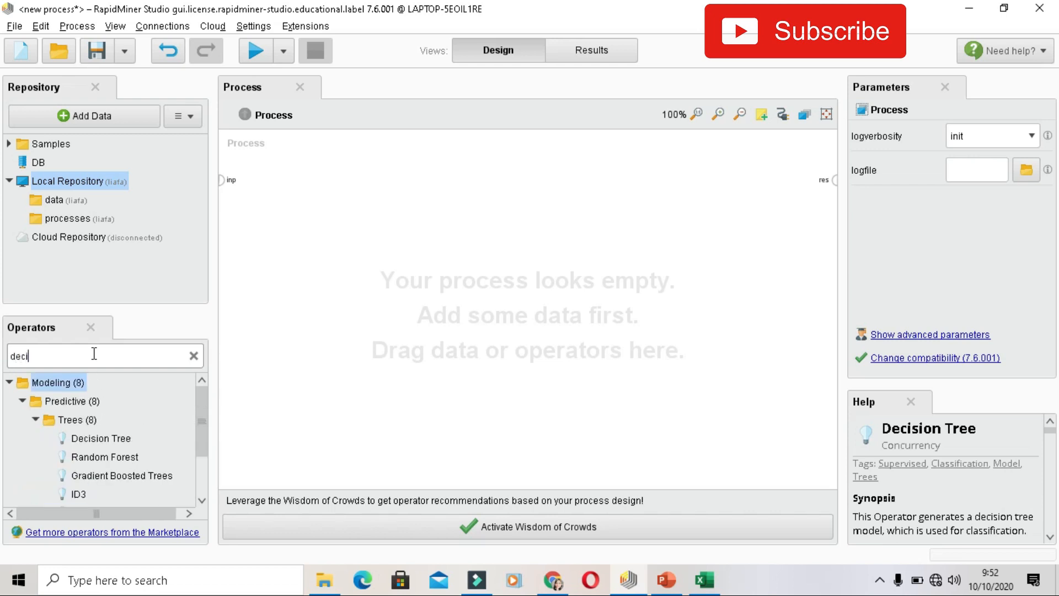
left_click_drag(97, 438, 395, 312)
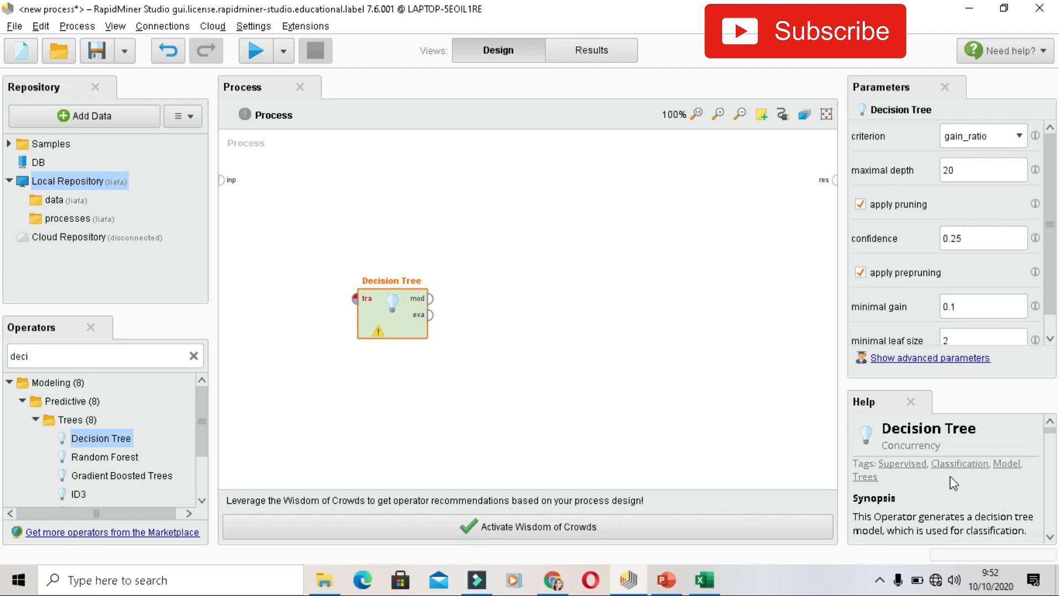
Step: Read the help description of the Decision Tree operator, and delete the operator from the process
scroll(950, 476, "down", 1)
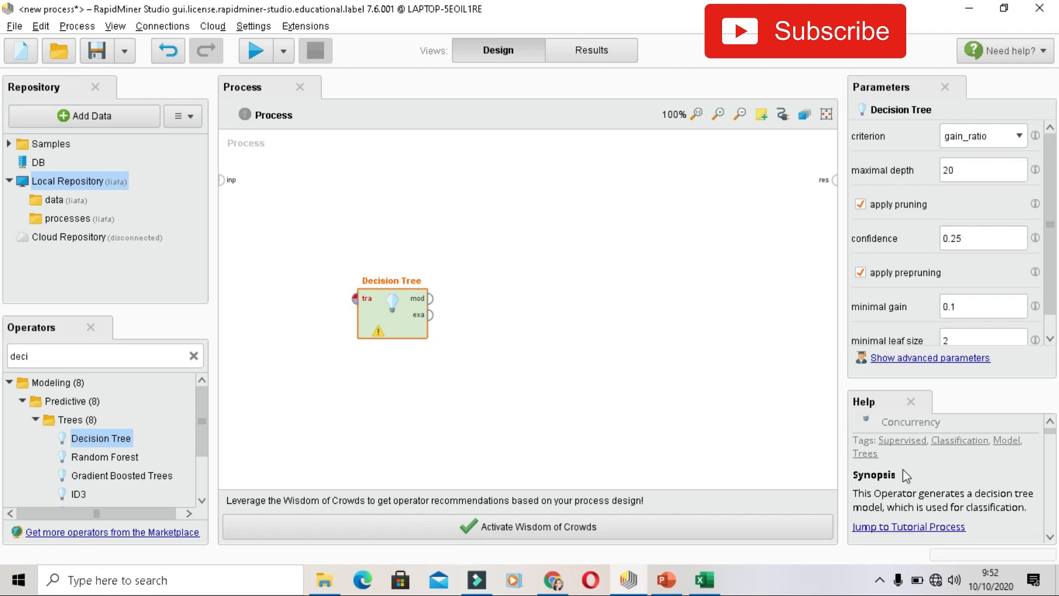
scroll(903, 488, "down", 7)
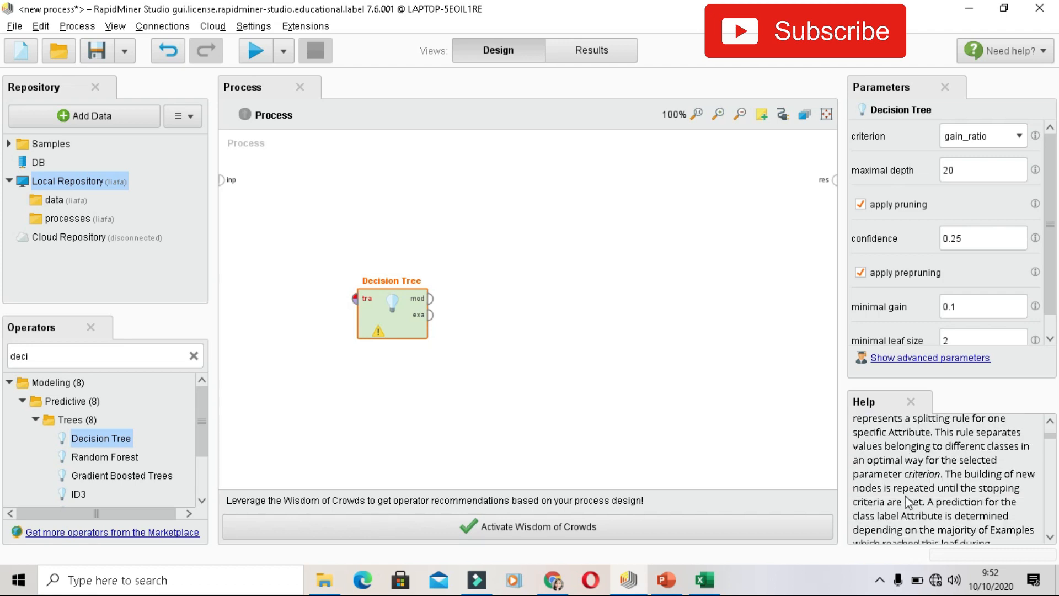
scroll(909, 502, "down", 3)
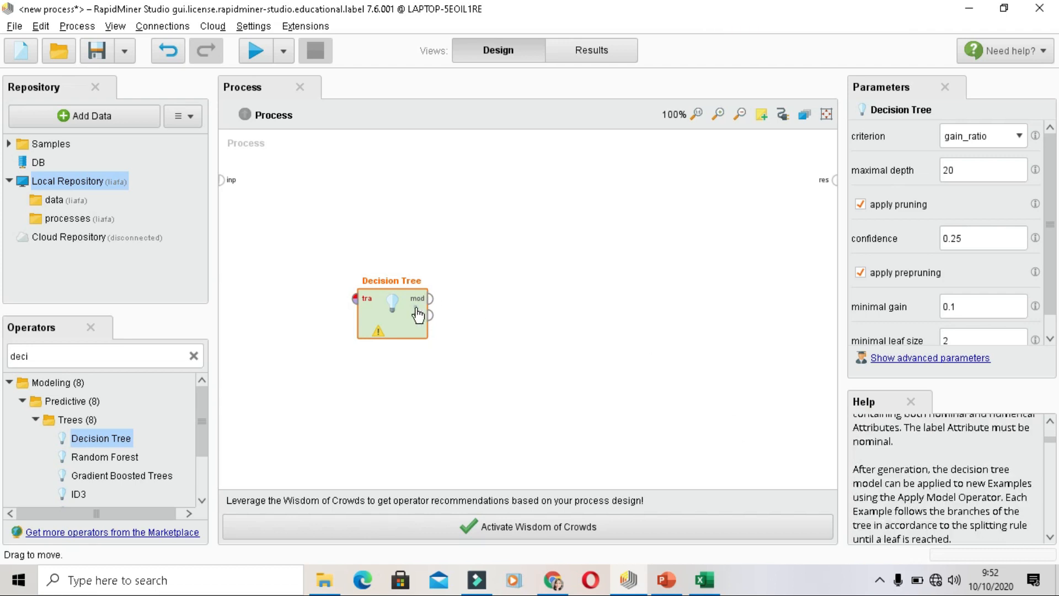
key("Delete")
Step: Replace the operator search with "k-mea" and place the k-Means operator in the process
left_click(139, 350)
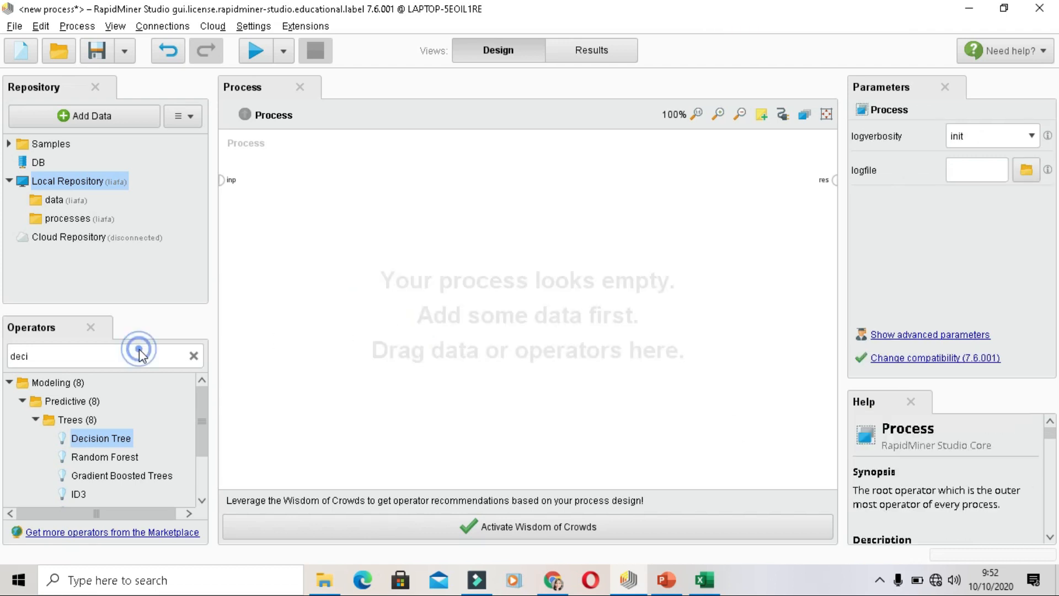
left_click(193, 354)
type("k-mea")
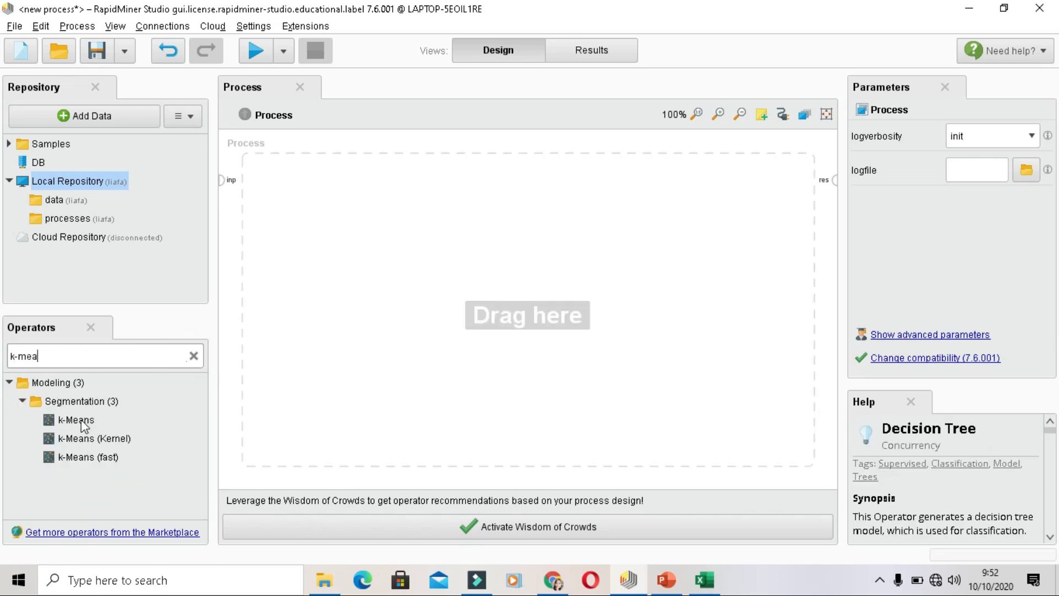
left_click_drag(83, 421, 346, 313)
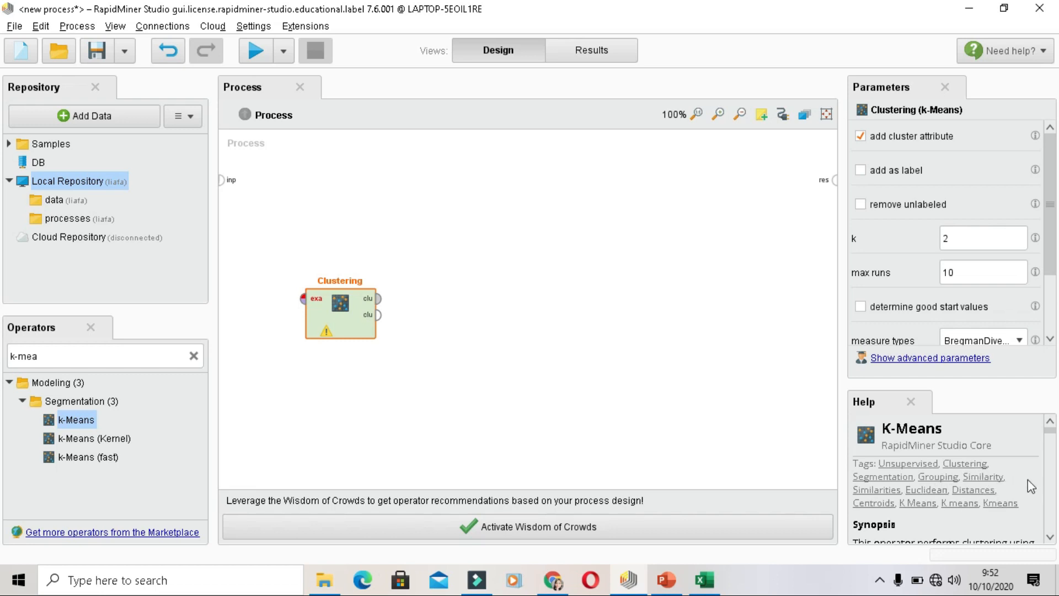
Step: Read the k-Means help description, remove the operator from the process, and clear the operator search
scroll(1028, 479, "down", 5)
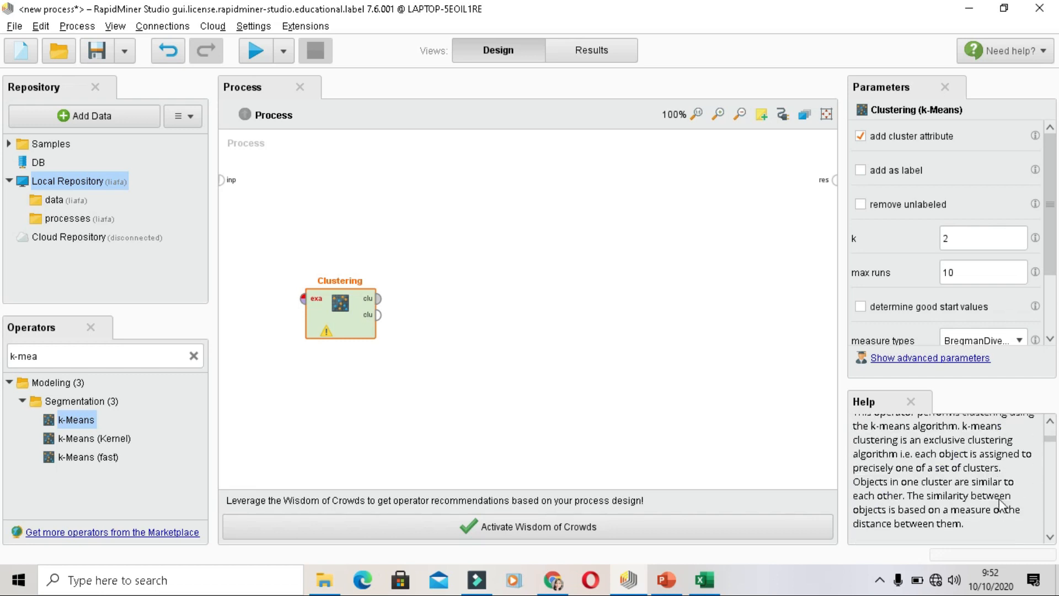
scroll(1000, 505, "down", 5)
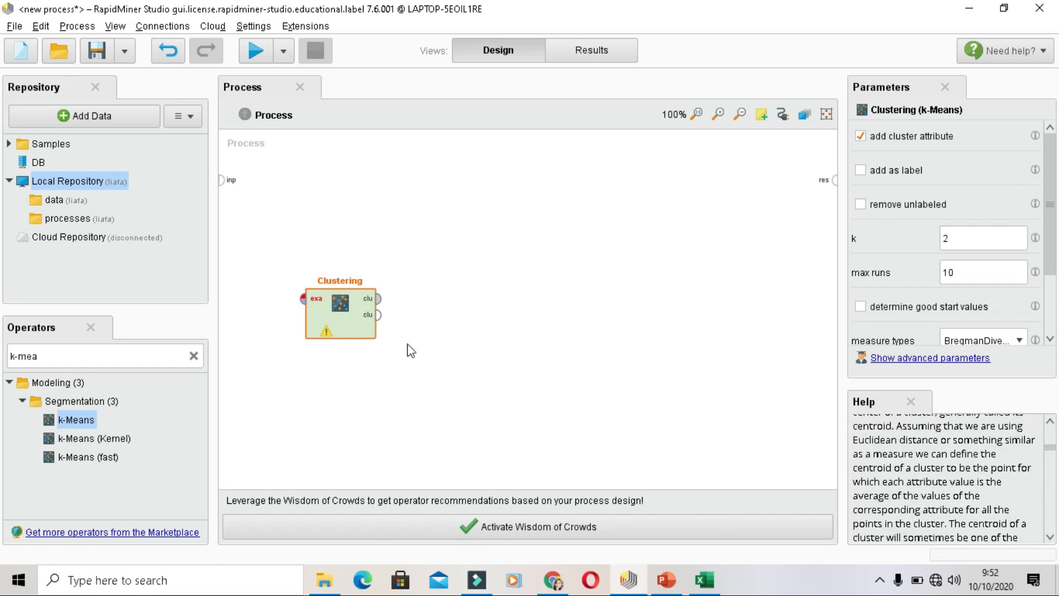
left_click(193, 356)
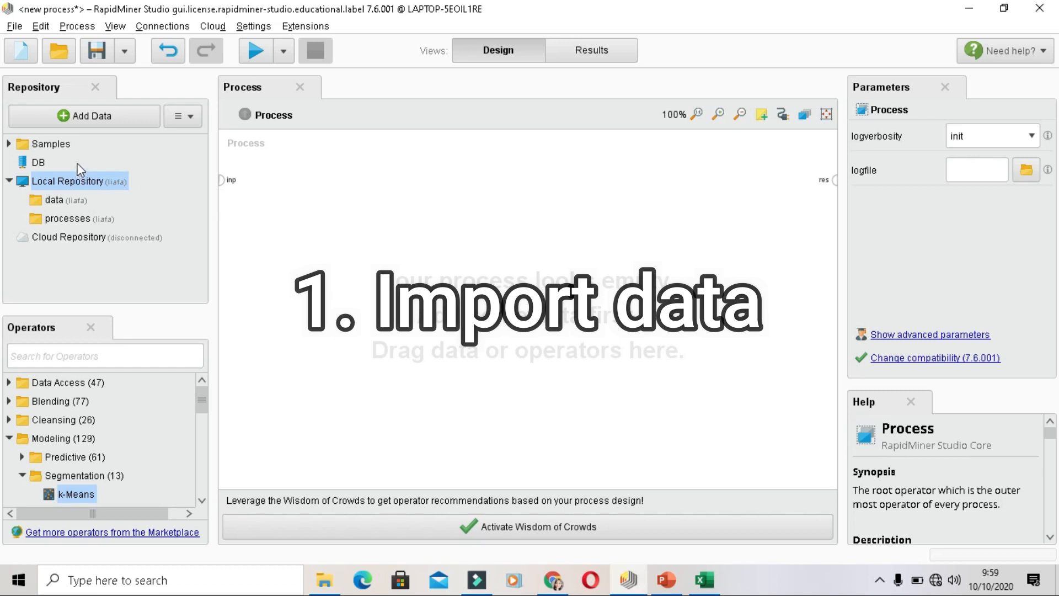
Step: Start a data import from My Computer and switch the file location to Desktop
left_click(83, 122)
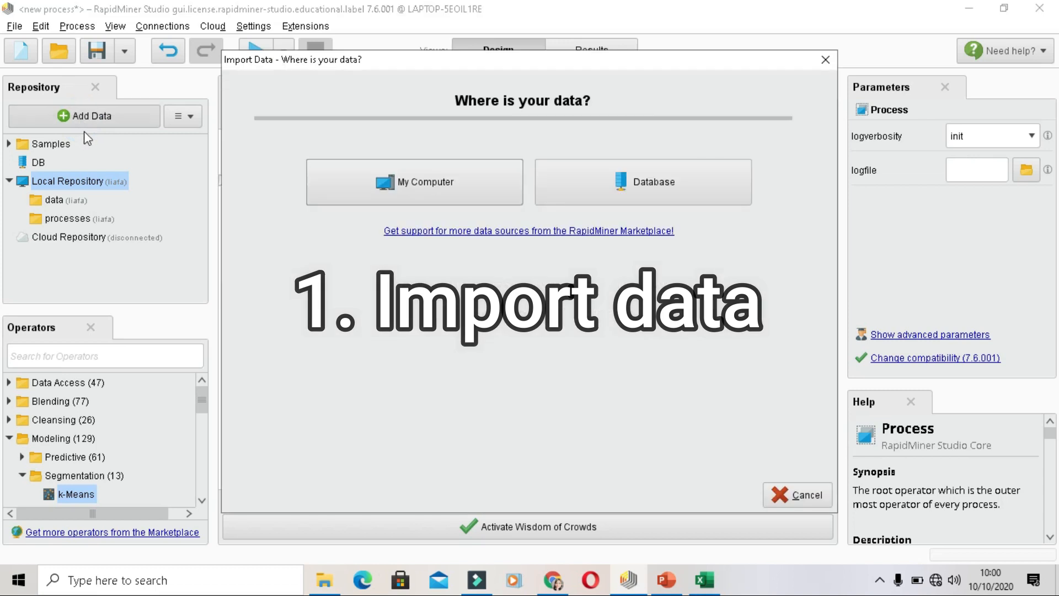
left_click(463, 189)
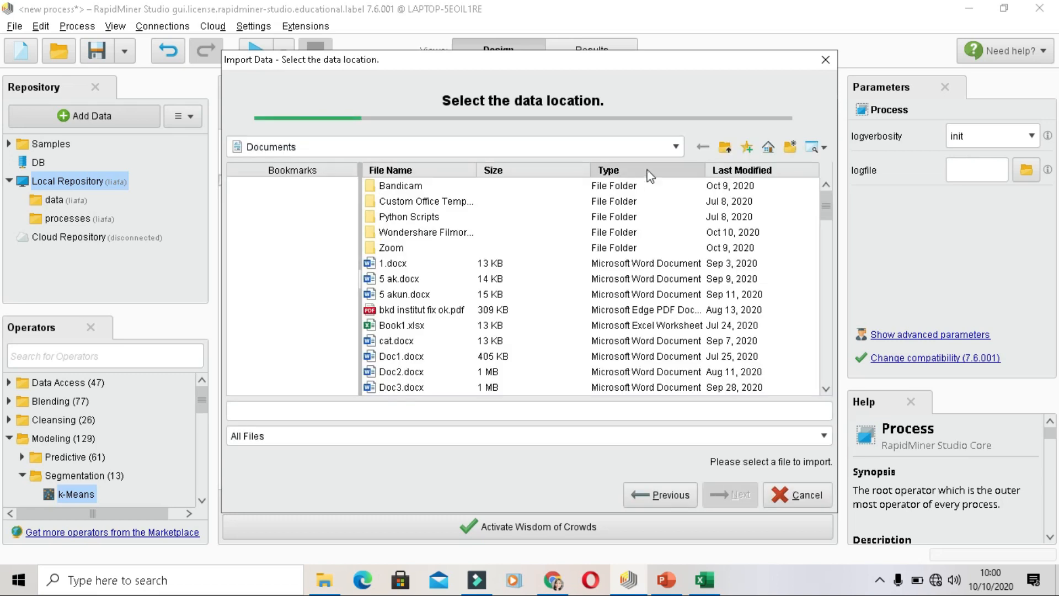
left_click(676, 146)
left_click(509, 166)
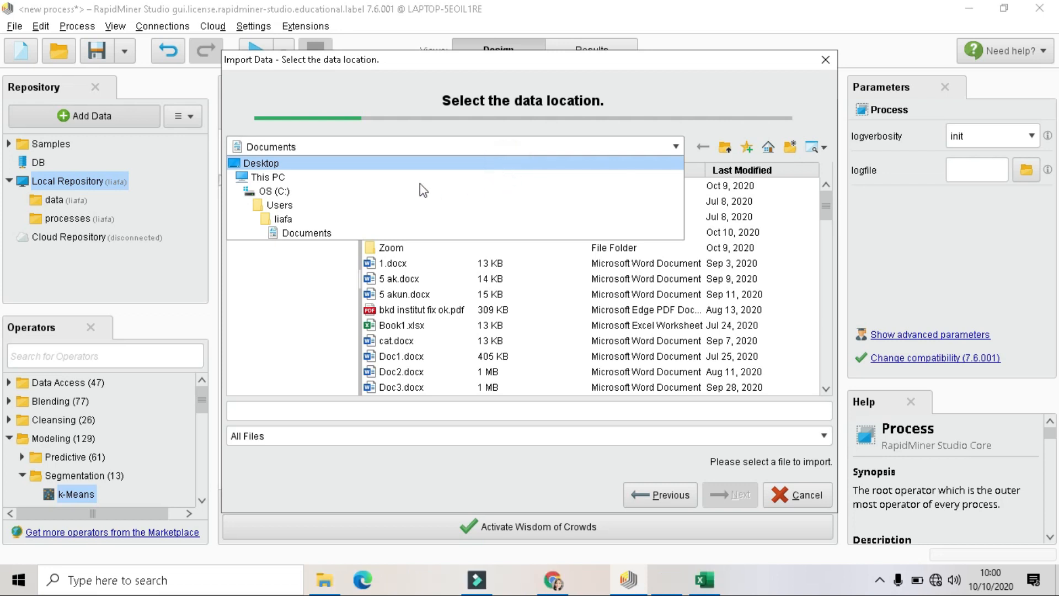
left_click(351, 166)
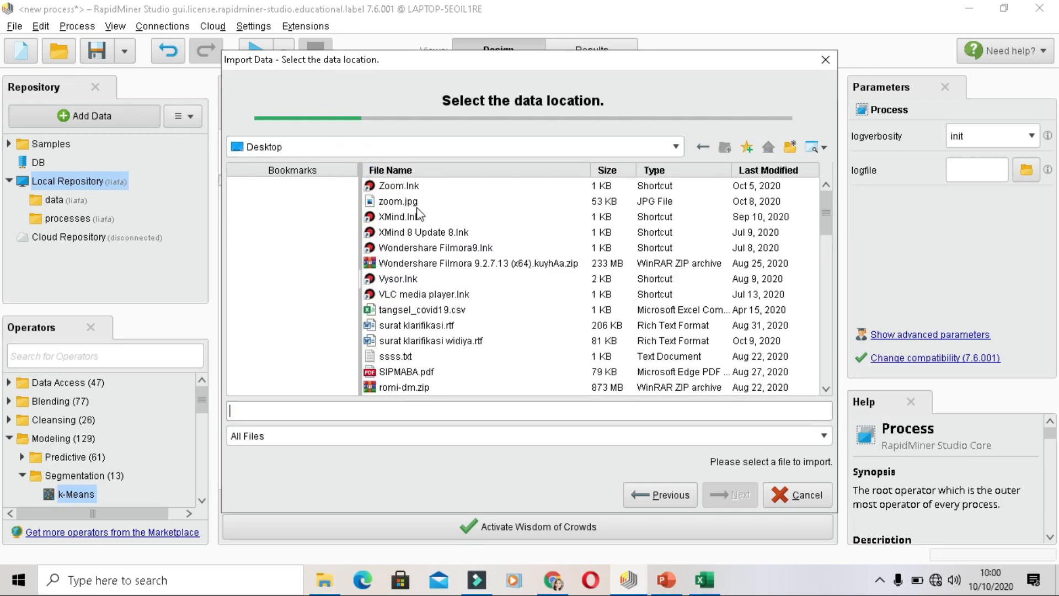
Step: Choose dataJery.xls in the Desktop folder "dataset mining" and continue to selecting the cells to import
scroll(407, 284, "down", 10)
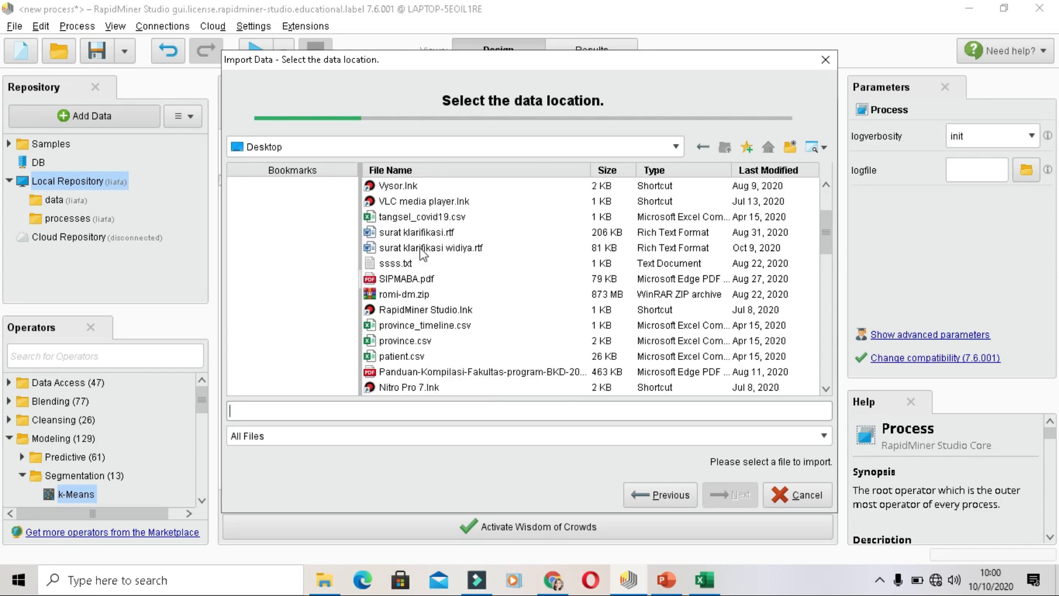
scroll(409, 293, "down", 5)
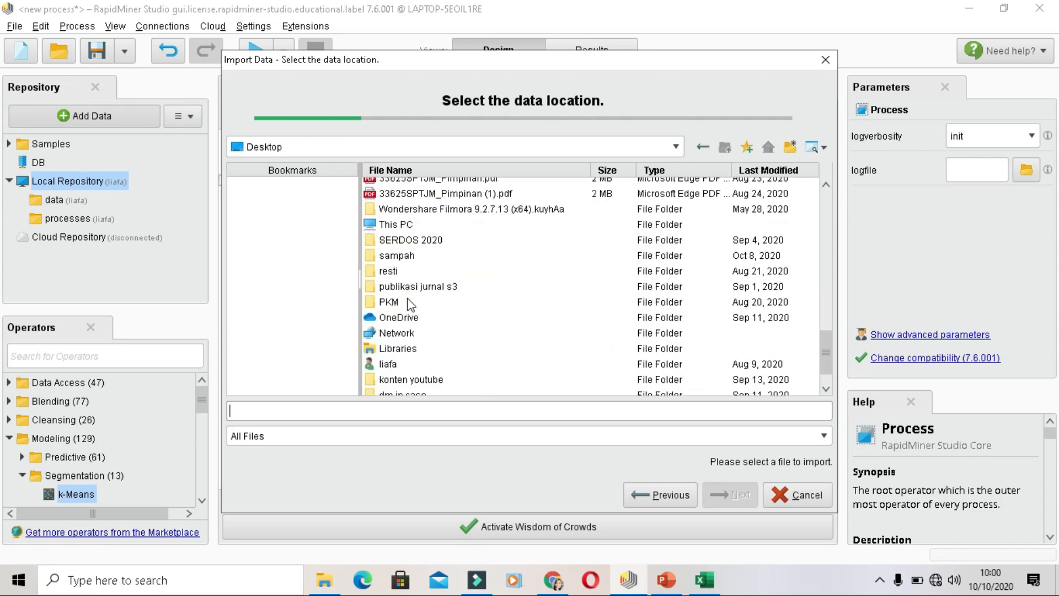
scroll(397, 289, "down", 2)
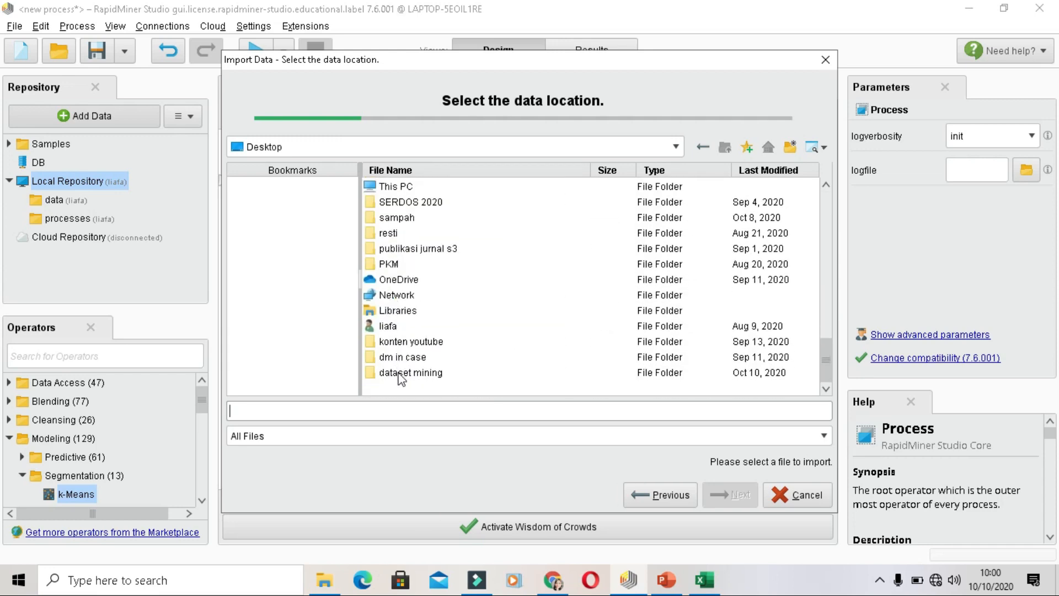
double_click(401, 374)
left_click(409, 187)
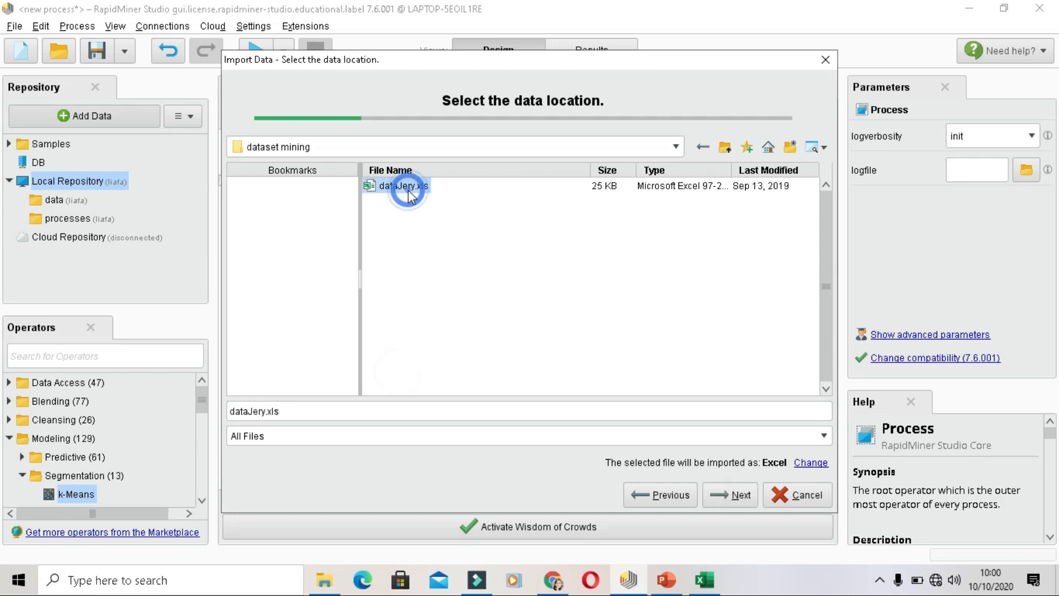
left_click(730, 504)
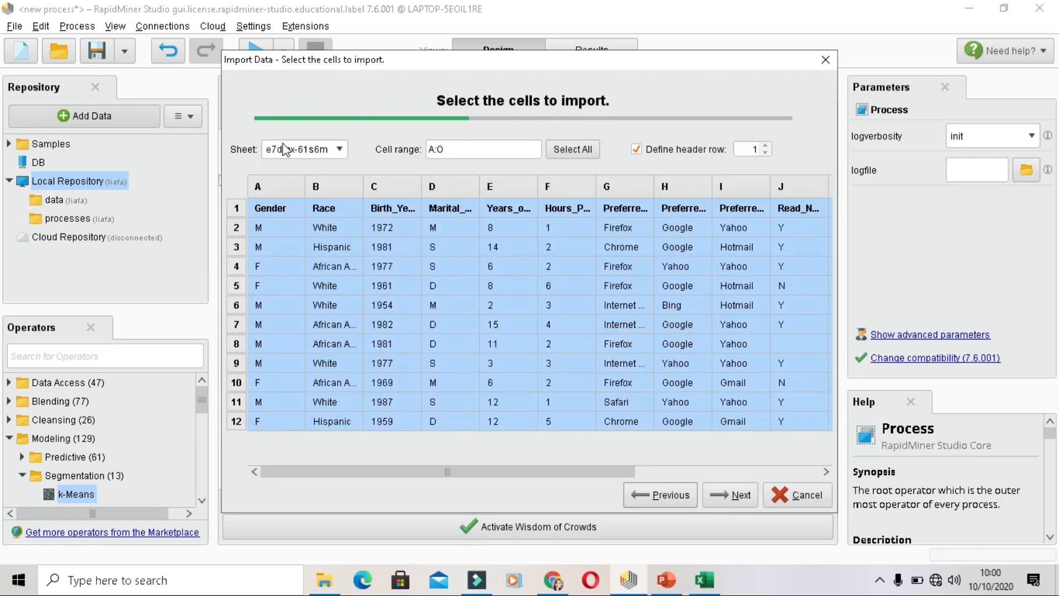
Step: Keep sheet e7dmx-61s6m with cell range A:O and header row 1, and continue to formatting the columns
left_click(339, 149)
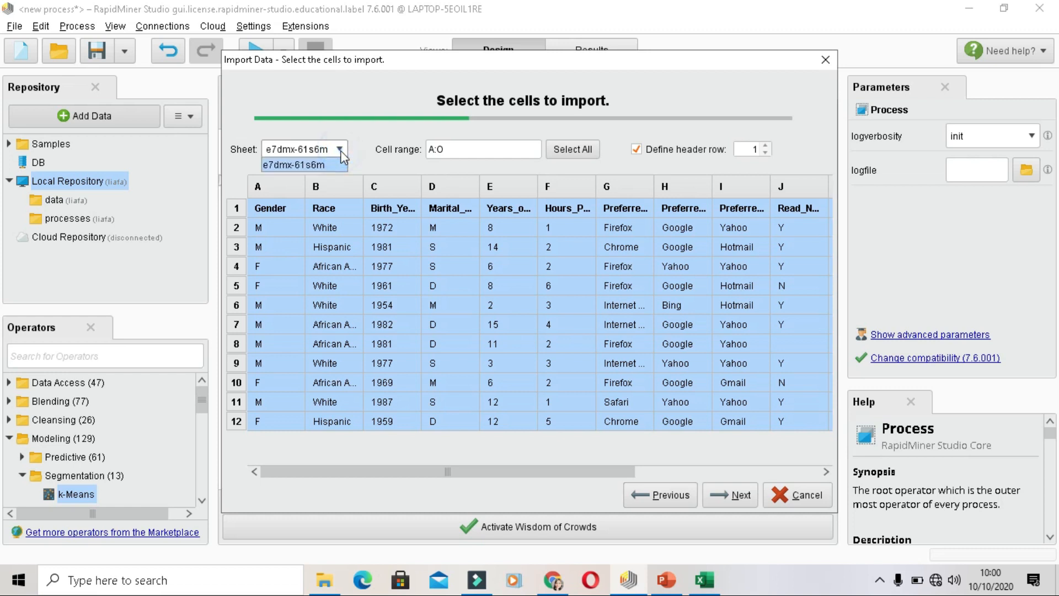
left_click(340, 148)
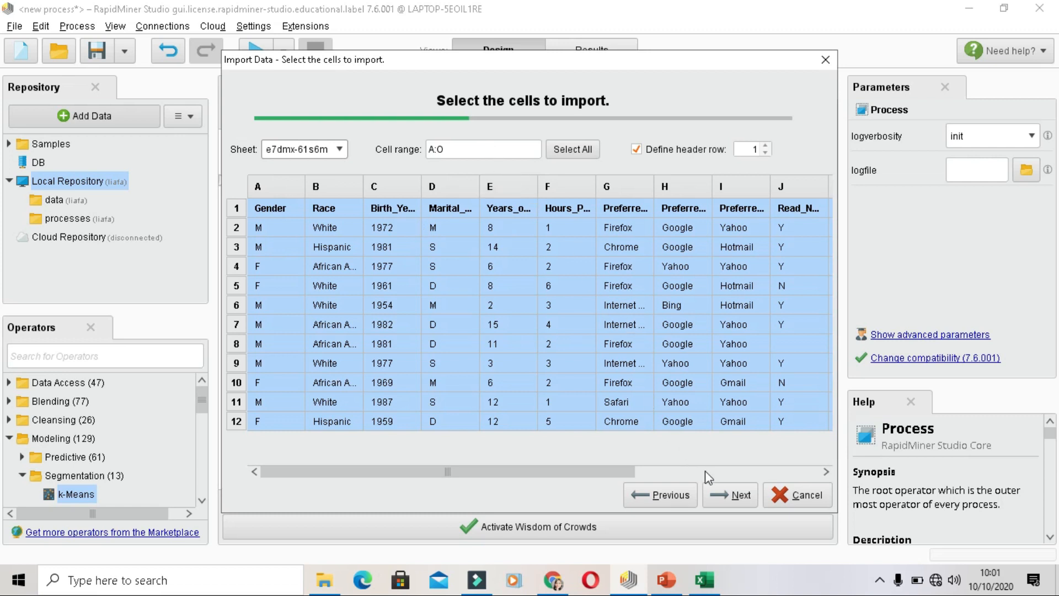
left_click(741, 496)
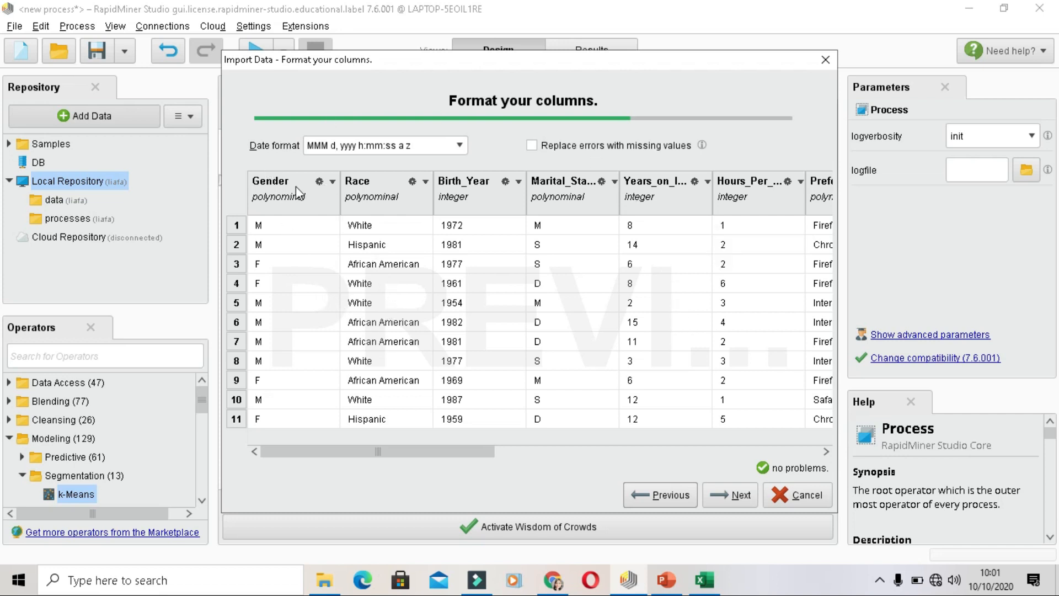
Step: Check the column types, accept them as they are, and finish the import as dataJery in the Local Repository's data folder
left_click_drag(478, 451, 444, 456)
left_click_drag(475, 453, 502, 451)
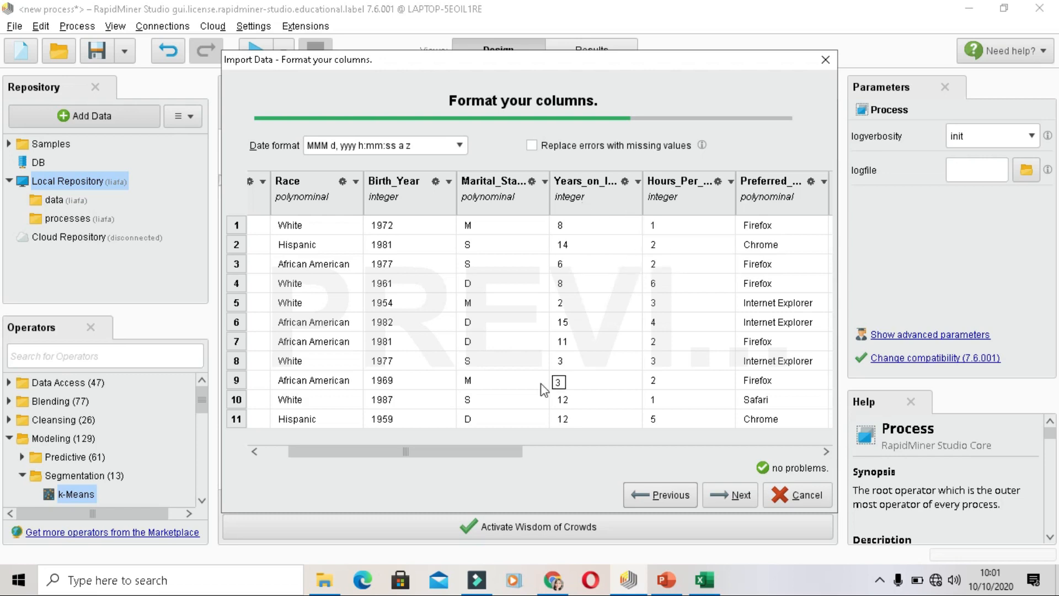
left_click_drag(504, 452, 397, 439)
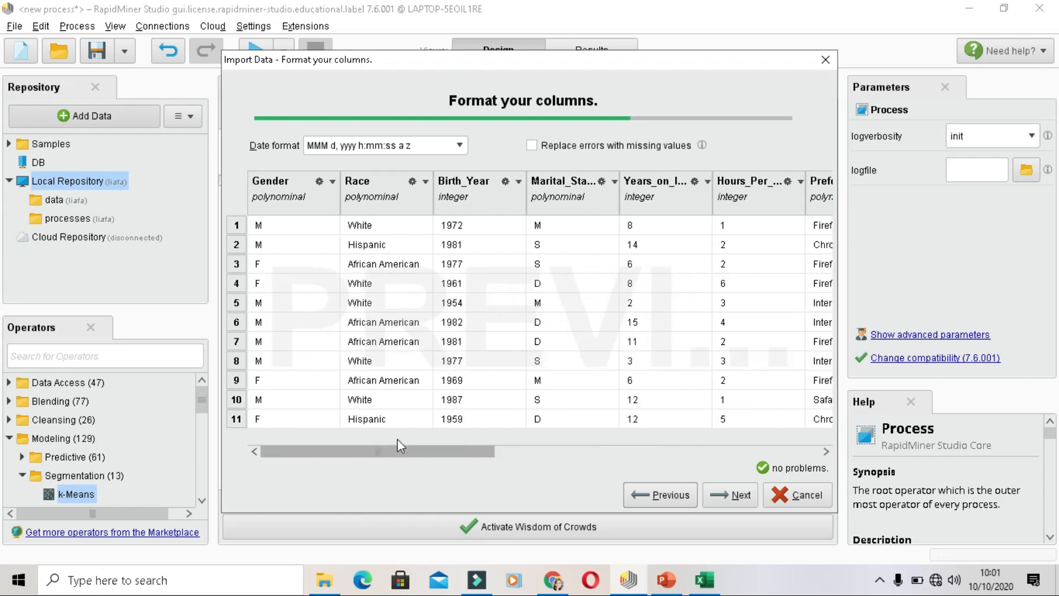
left_click(731, 498)
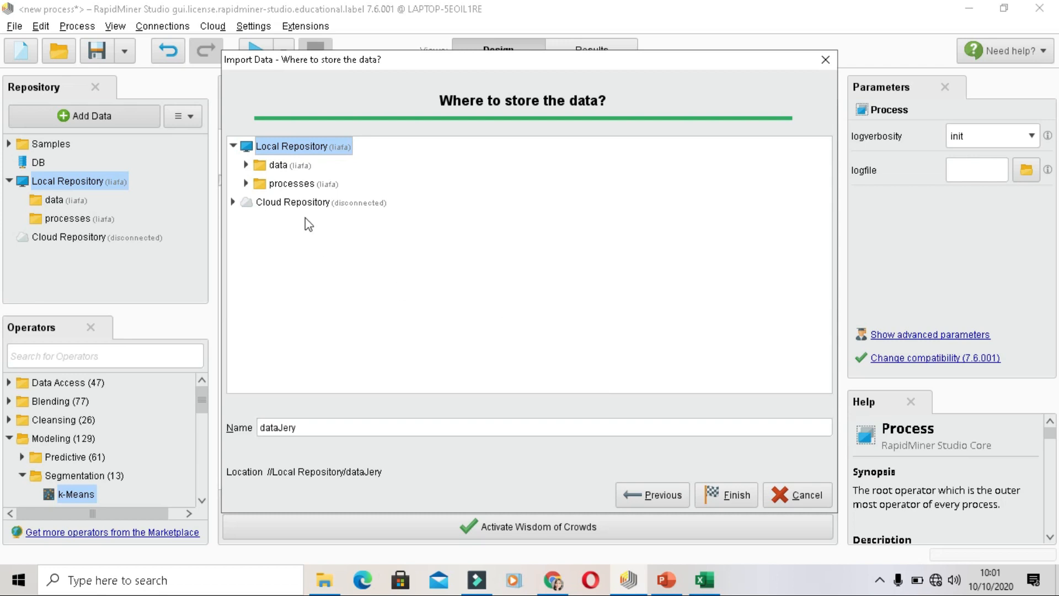
left_click(261, 167)
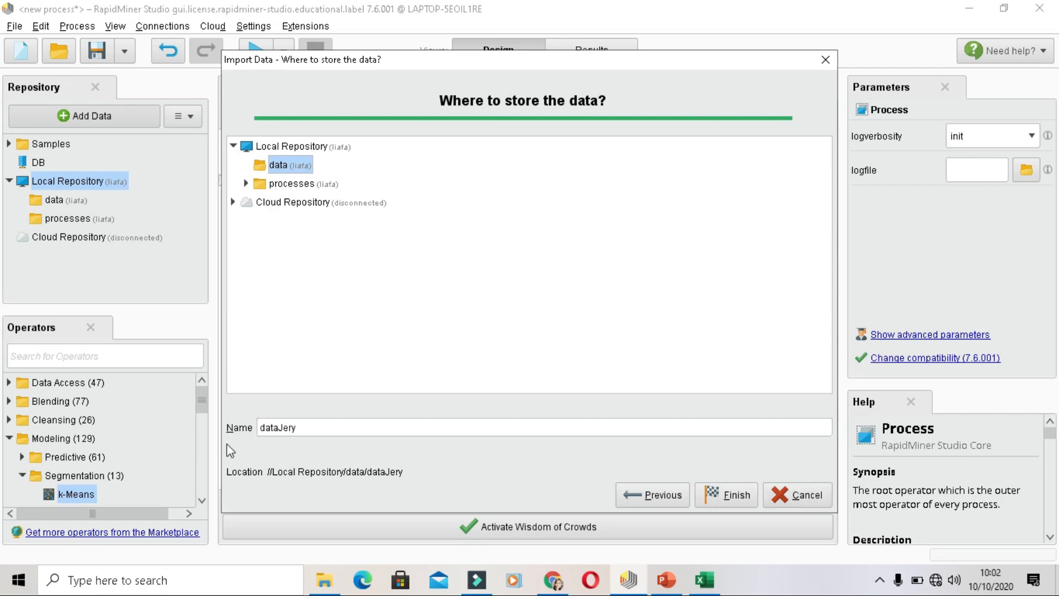
left_click(737, 496)
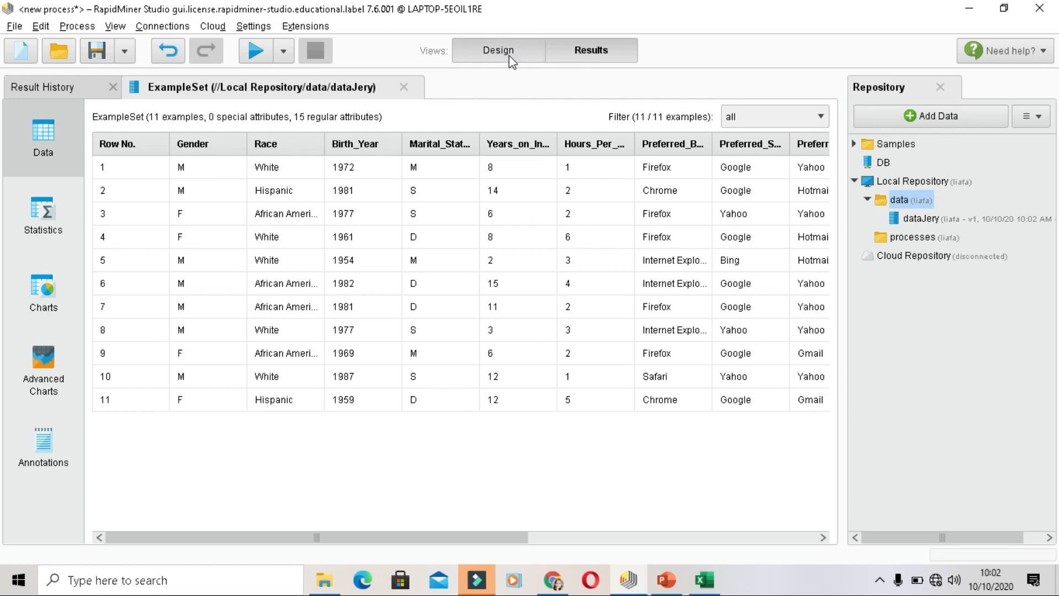
Step: Add dataJery to the process, connect its output to the result port, and run the process
left_click(499, 51)
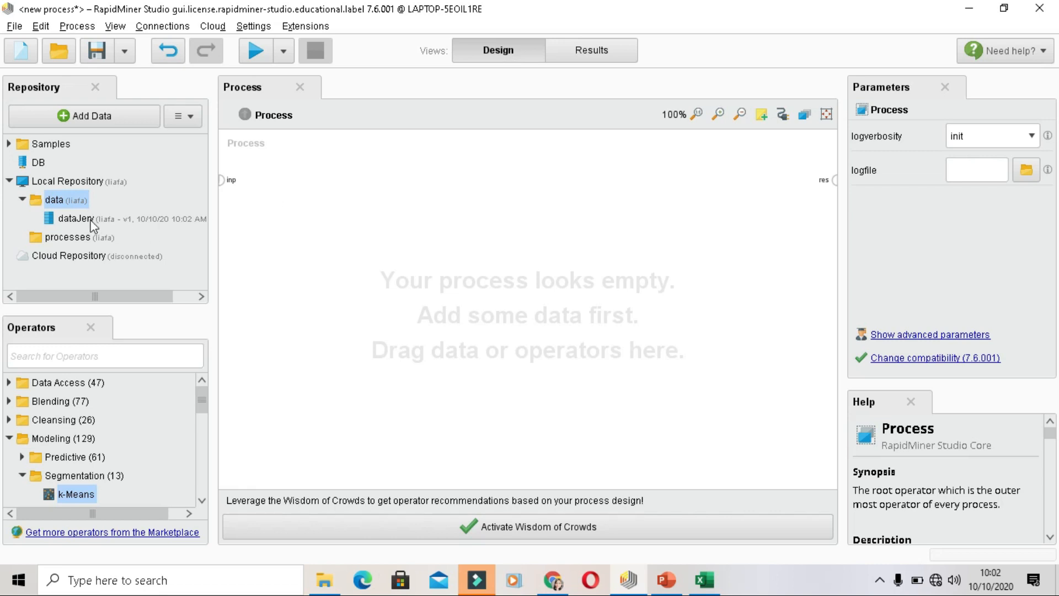
left_click_drag(91, 219, 341, 270)
left_click(379, 259)
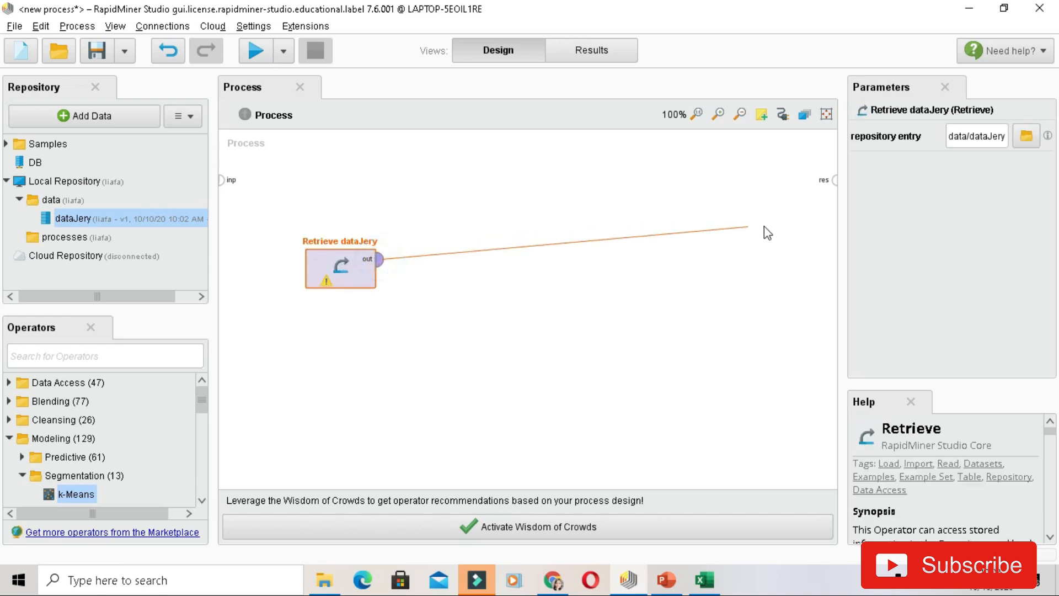
left_click(834, 182)
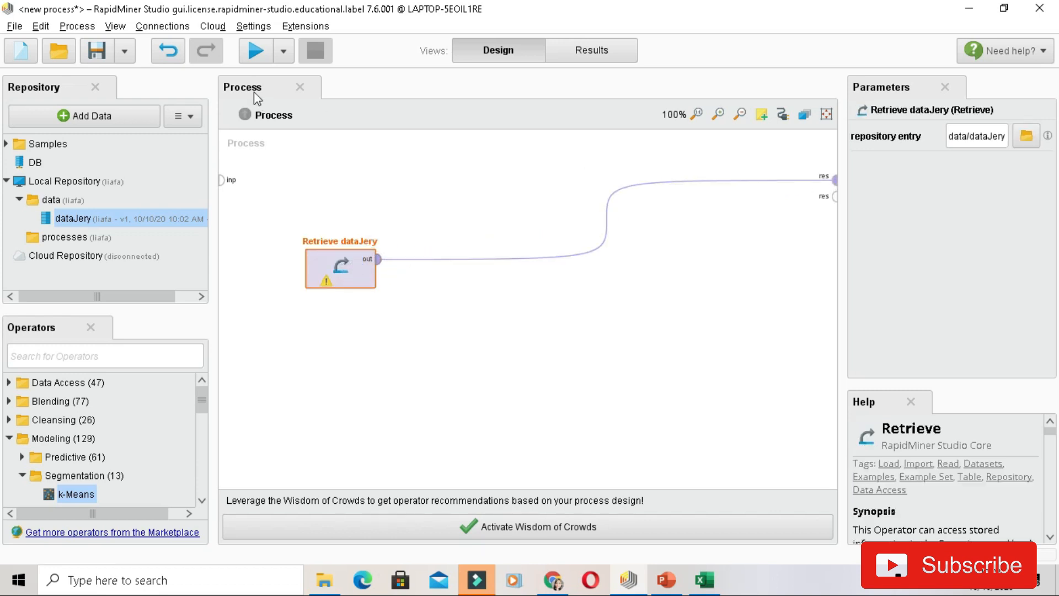
left_click(256, 47)
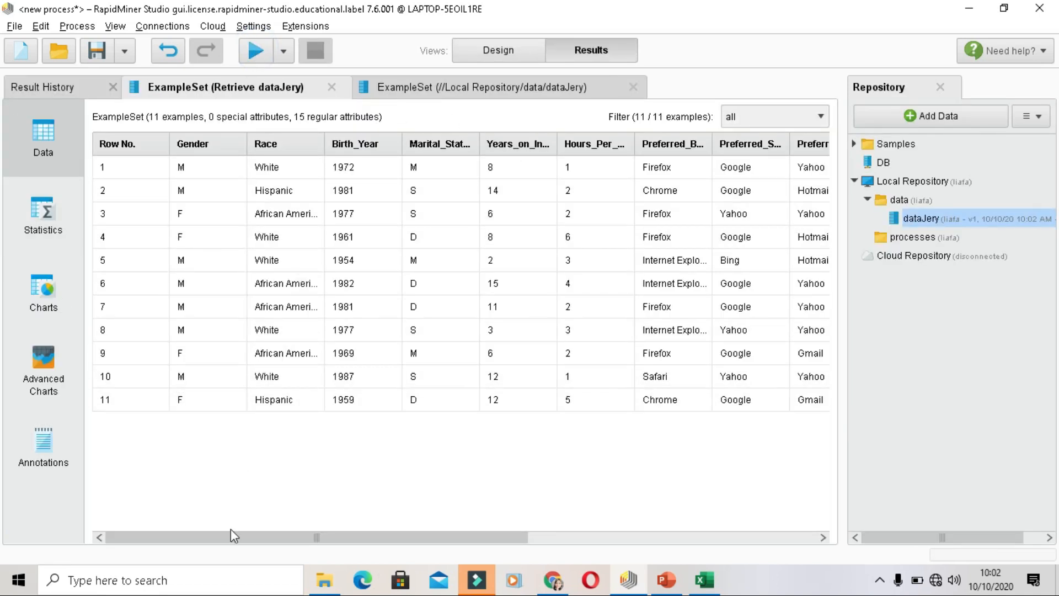
Step: Examine the retrieved dataJery example set across all its columns, from Gender to Other_Social_Network
left_click_drag(232, 538, 477, 515)
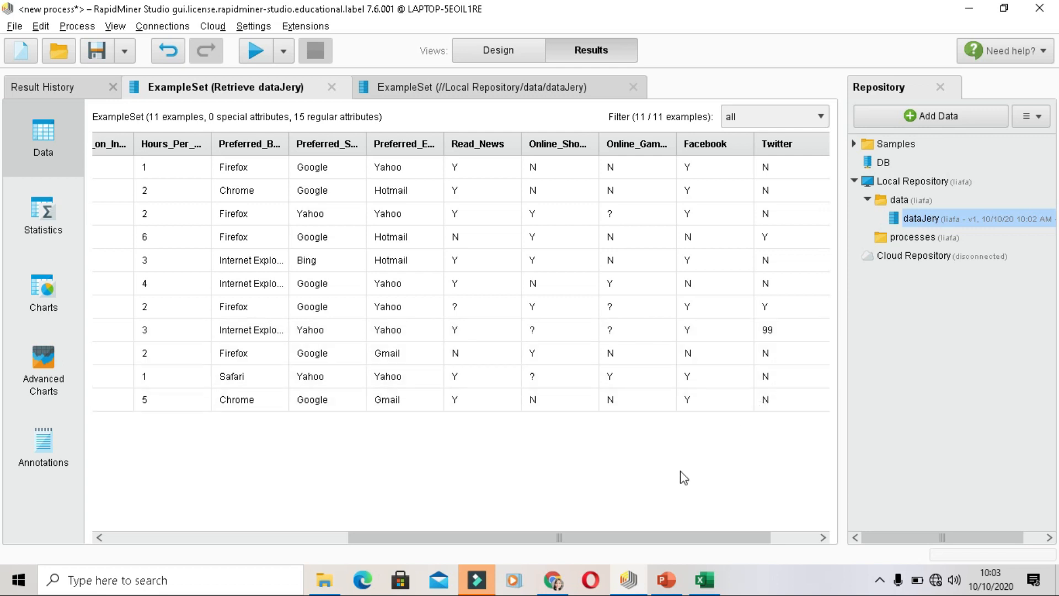
left_click_drag(658, 535, 705, 536)
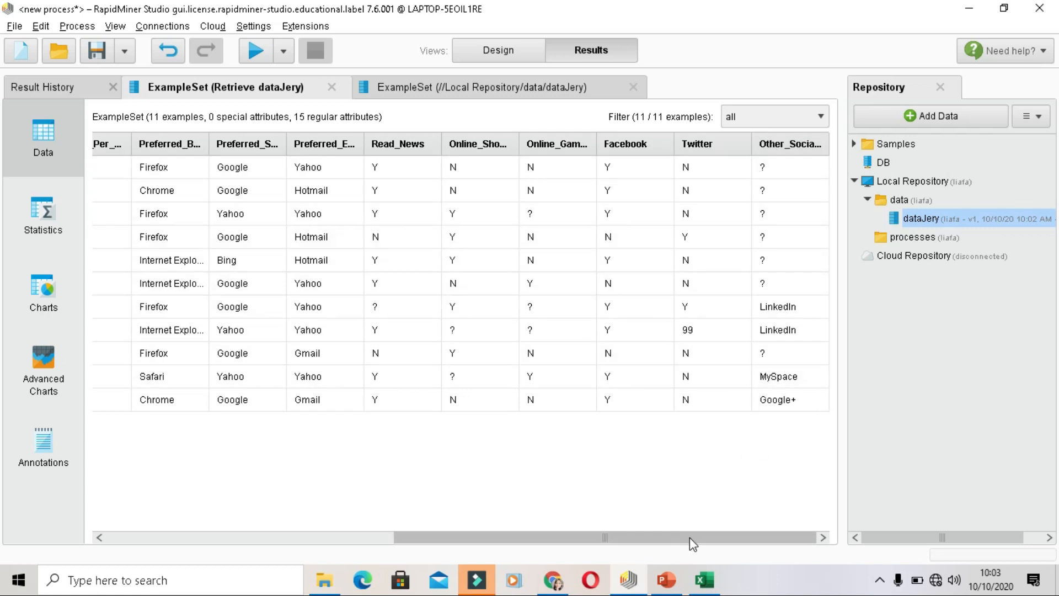
left_click_drag(689, 538, 166, 160)
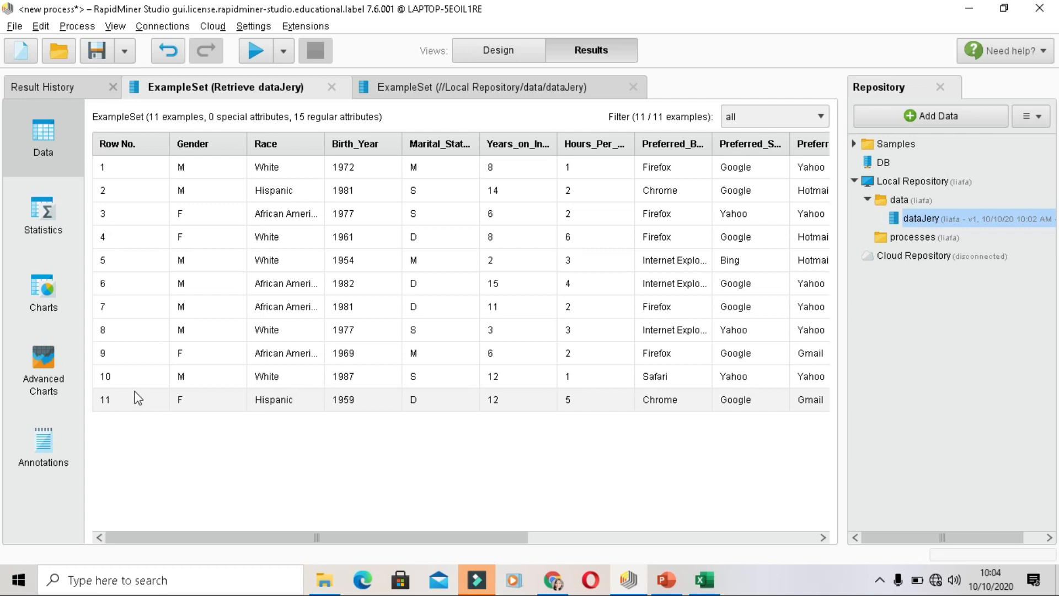
left_click_drag(230, 539, 570, 528)
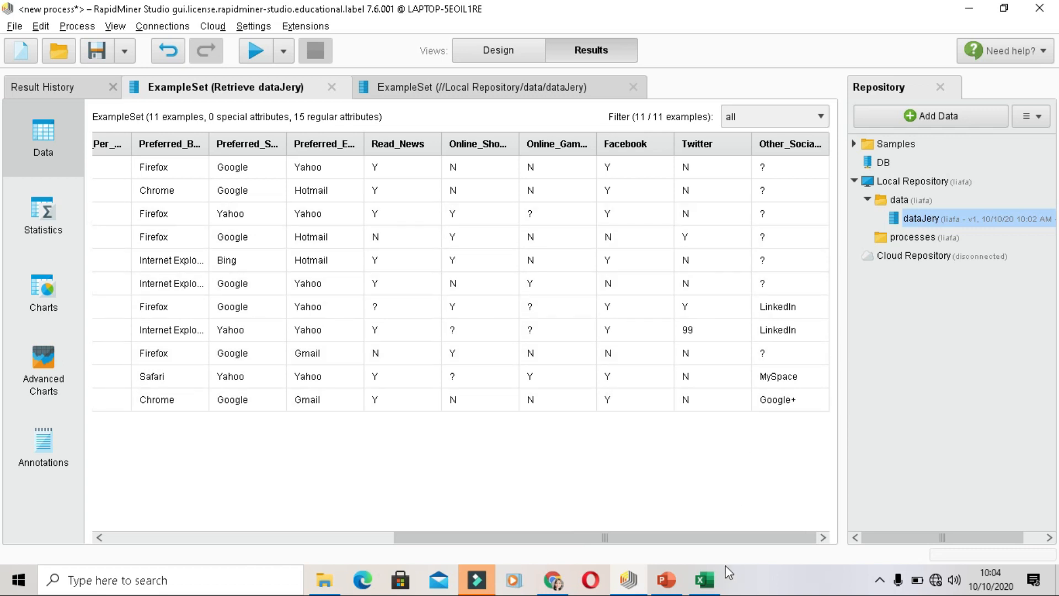
left_click_drag(729, 538, 381, 504)
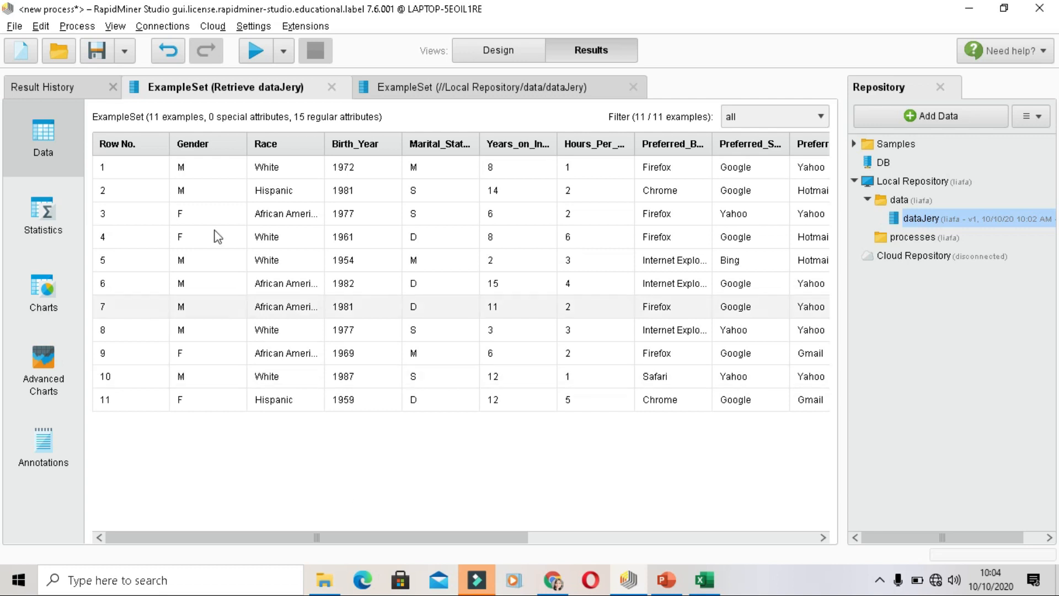
Step: Examine the statistics of all dataJery attributes, including missing values, and expand the Twitter attribute to see its value distribution
left_click(30, 226)
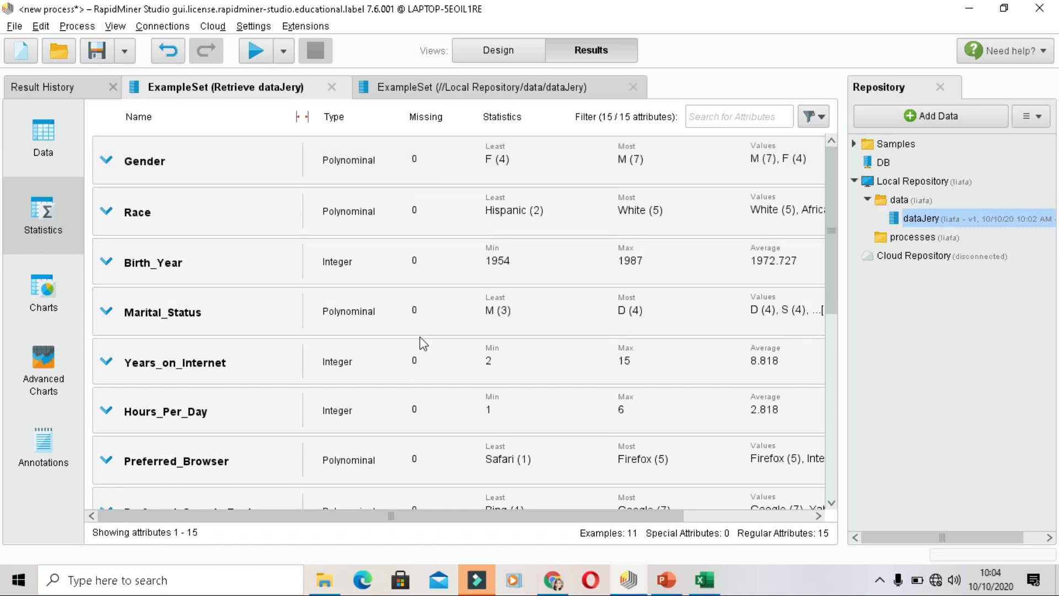
scroll(415, 356, "down", 5)
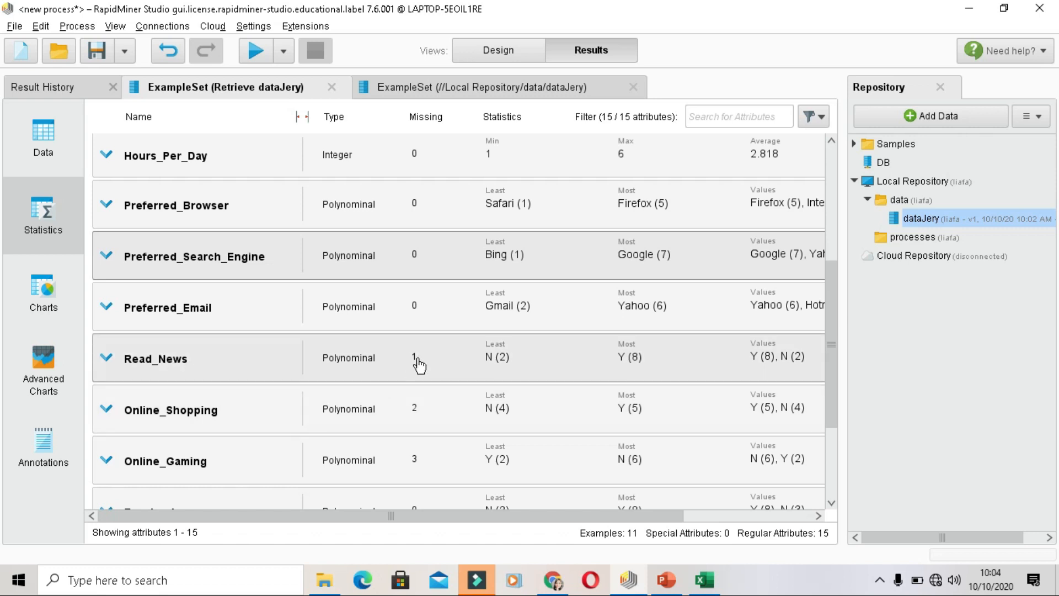
scroll(419, 364, "down", 1)
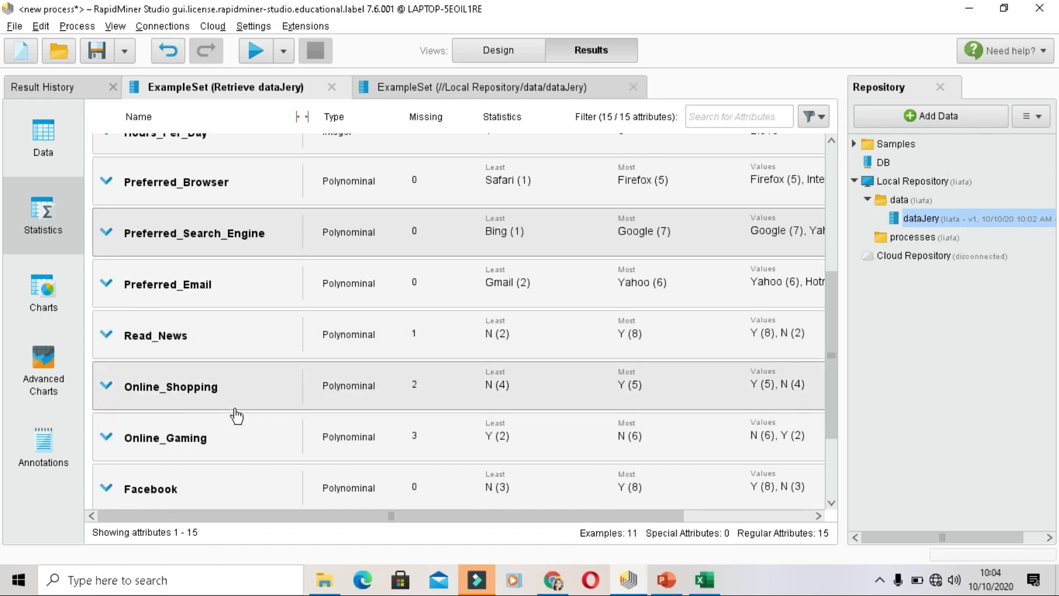
scroll(422, 396, "down", 2)
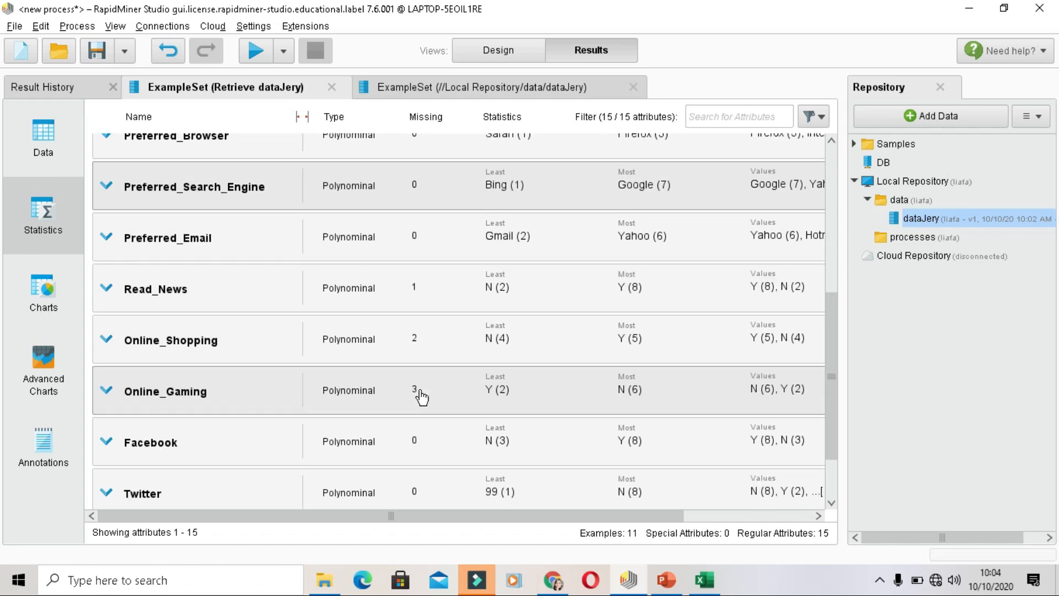
scroll(422, 396, "down", 4)
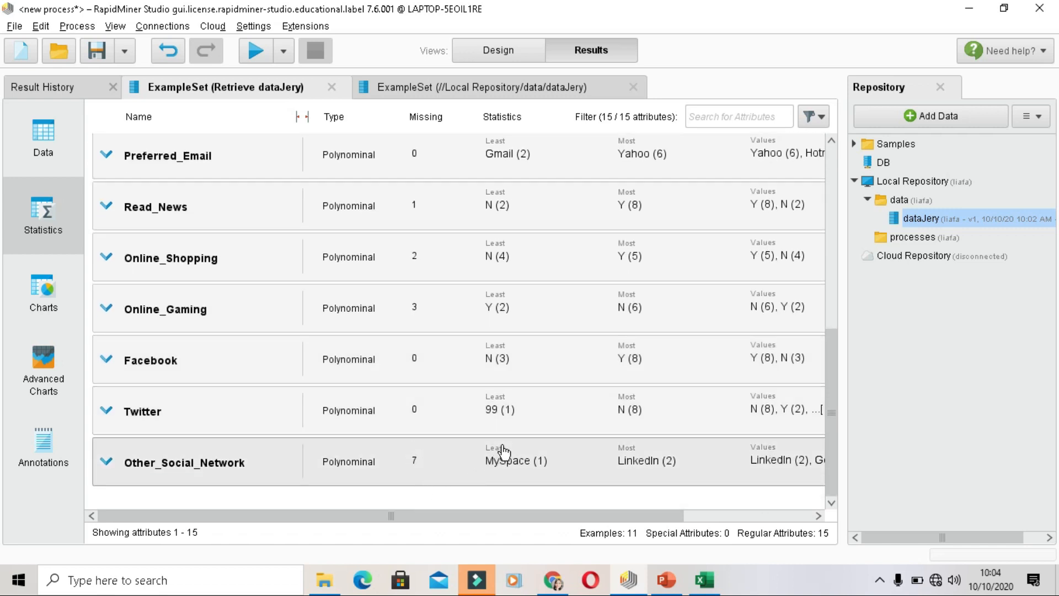
scroll(502, 449, "up", 6)
scroll(503, 412, "up", 10)
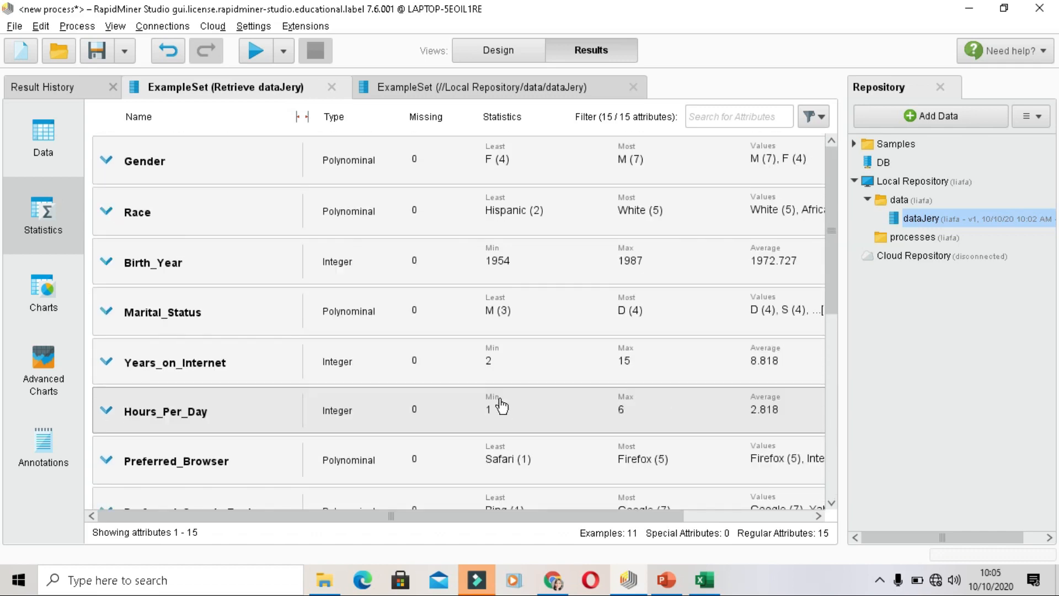
scroll(516, 295, "down", 15)
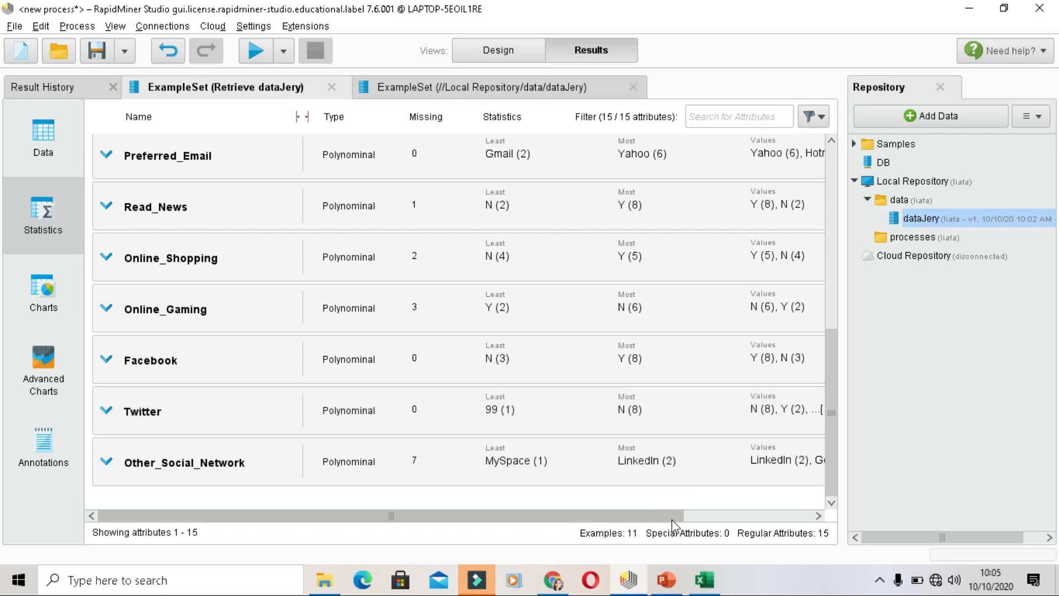
left_click_drag(672, 517, 820, 529)
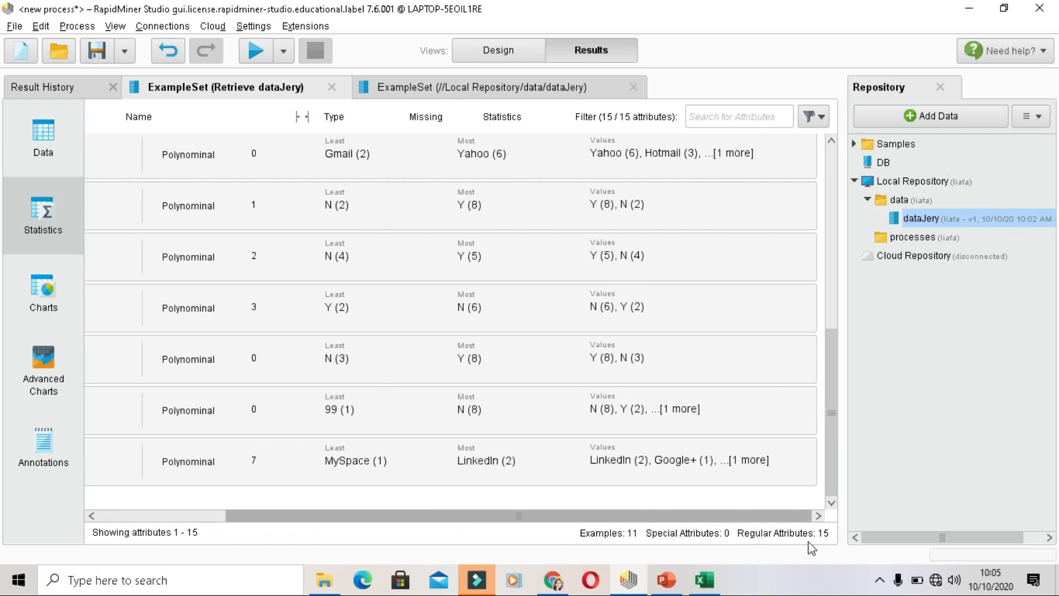
left_click(686, 408)
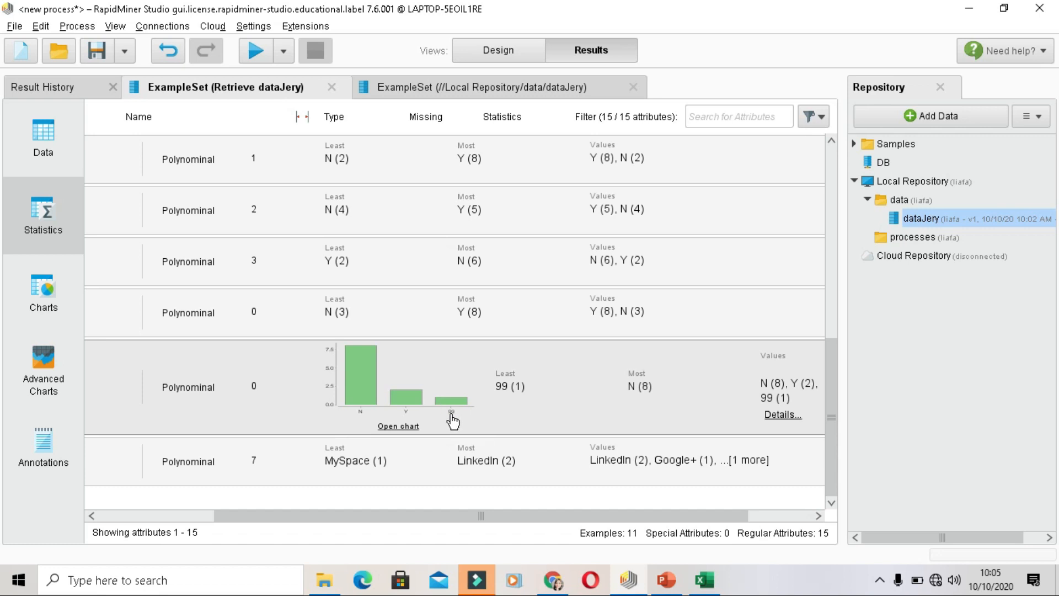
left_click_drag(832, 414, 815, 189)
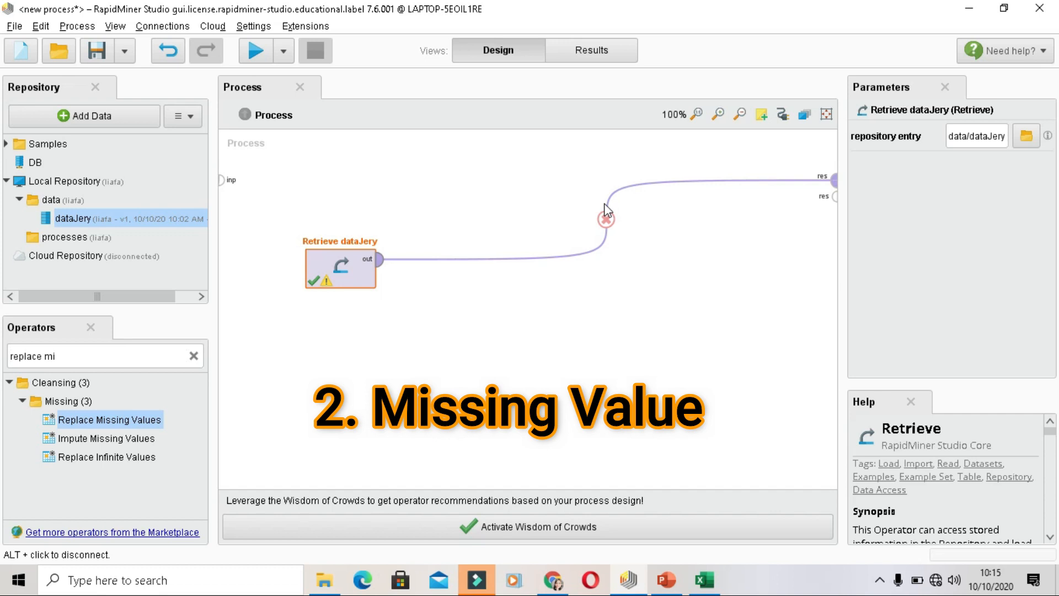
Step: Review the missing values of the retrieved dataJery in its attribute statistics and in the Read_News to Other_Social_Network data columns
left_click(589, 49)
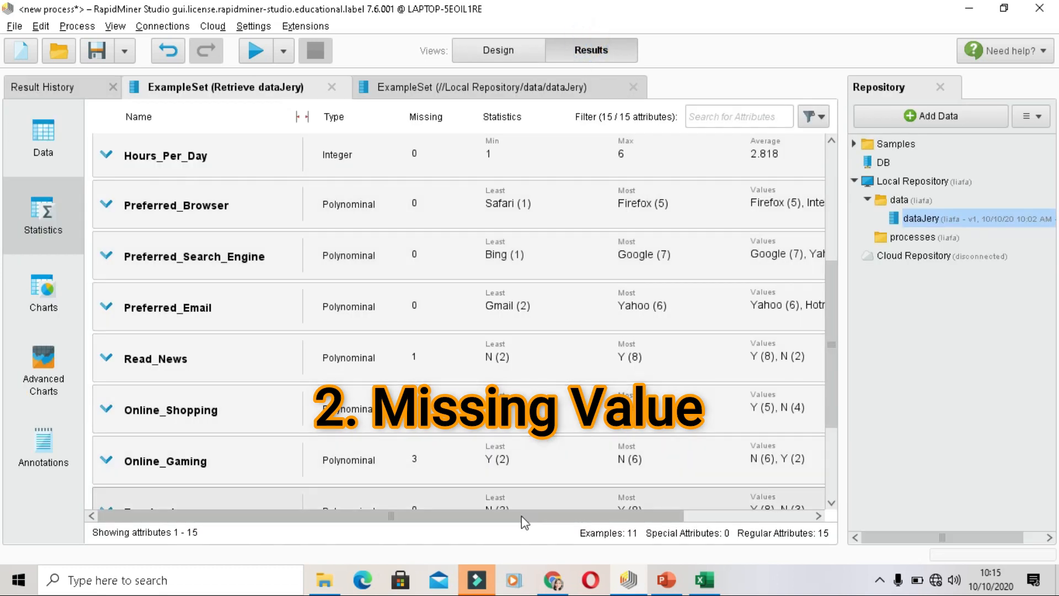
left_click_drag(522, 515, 402, 516)
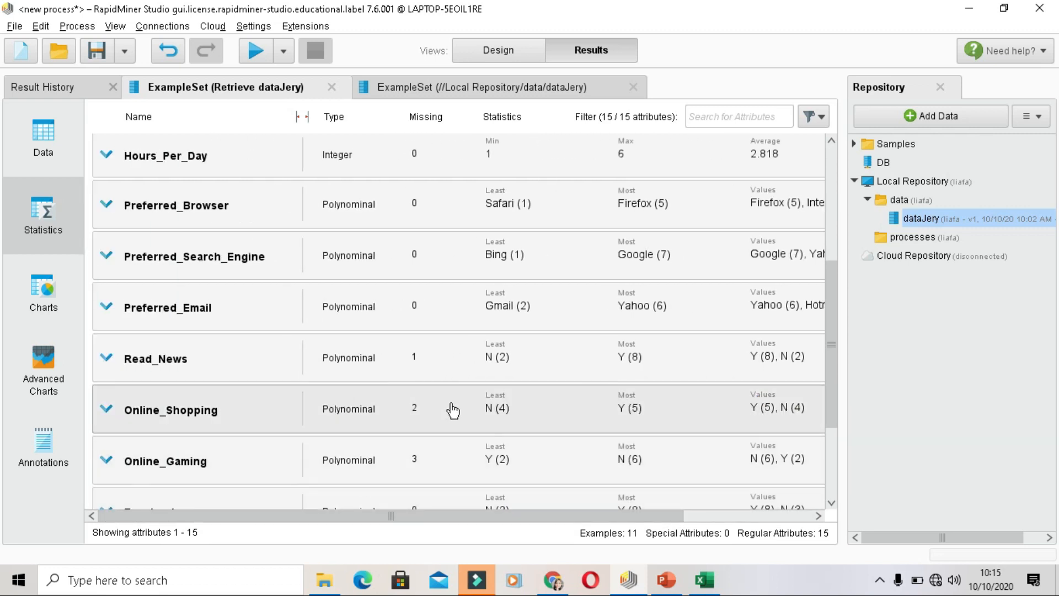
scroll(297, 398, "down", 3)
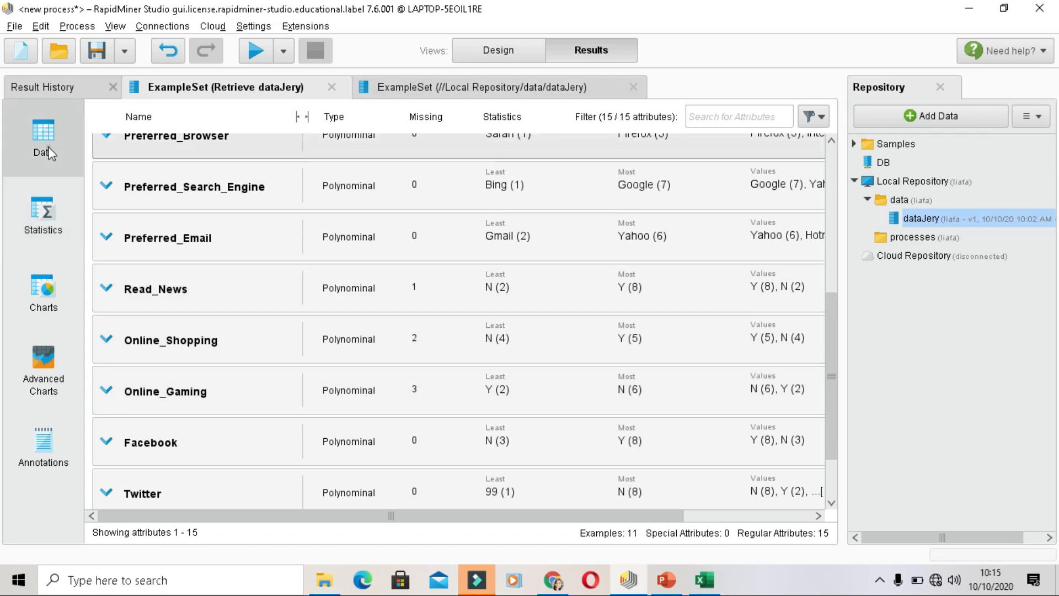
left_click(41, 138)
left_click_drag(356, 538, 625, 529)
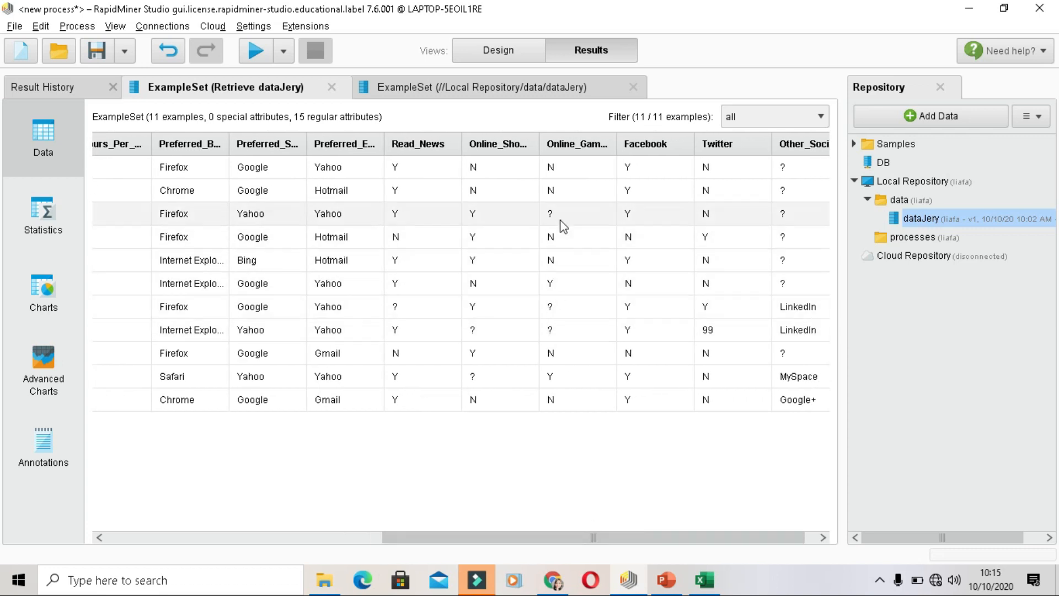
Step: Search the operators for "replace" and insert Replace Missing Values between Retrieve dataJery and the result port
left_click(517, 43)
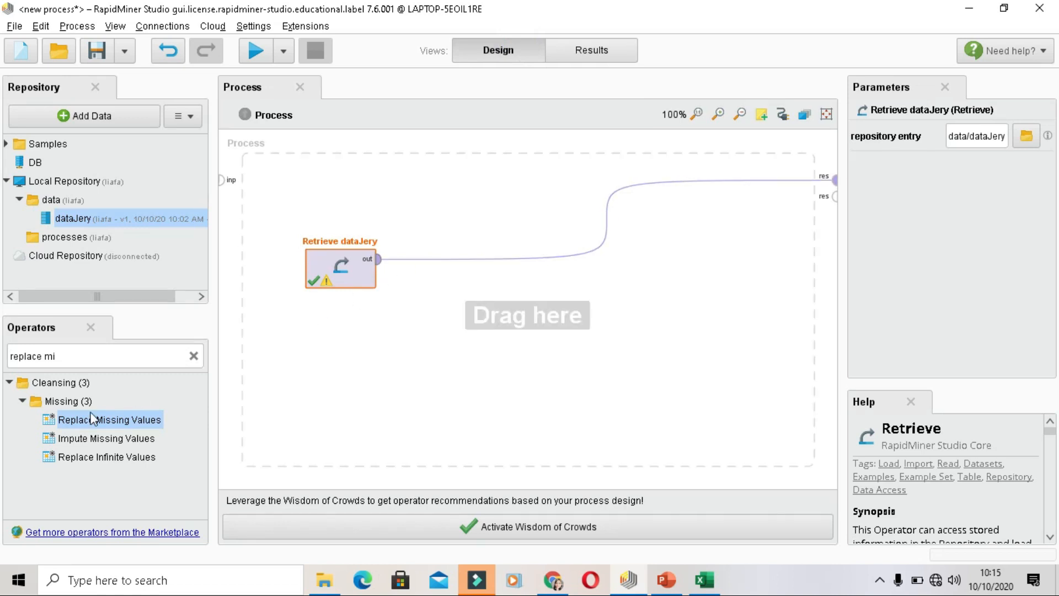
left_click(83, 353)
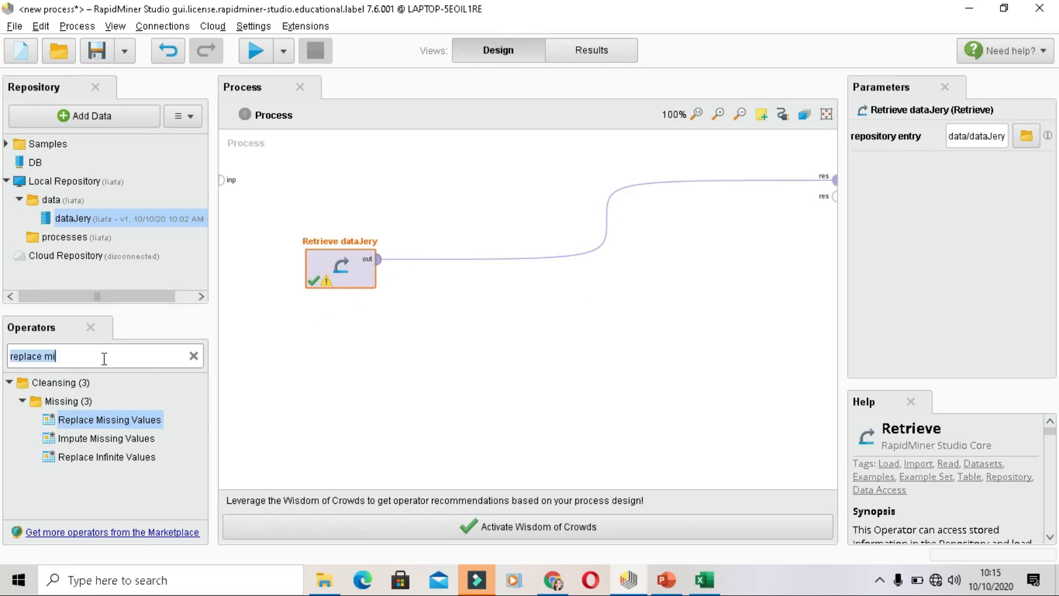
type("replace")
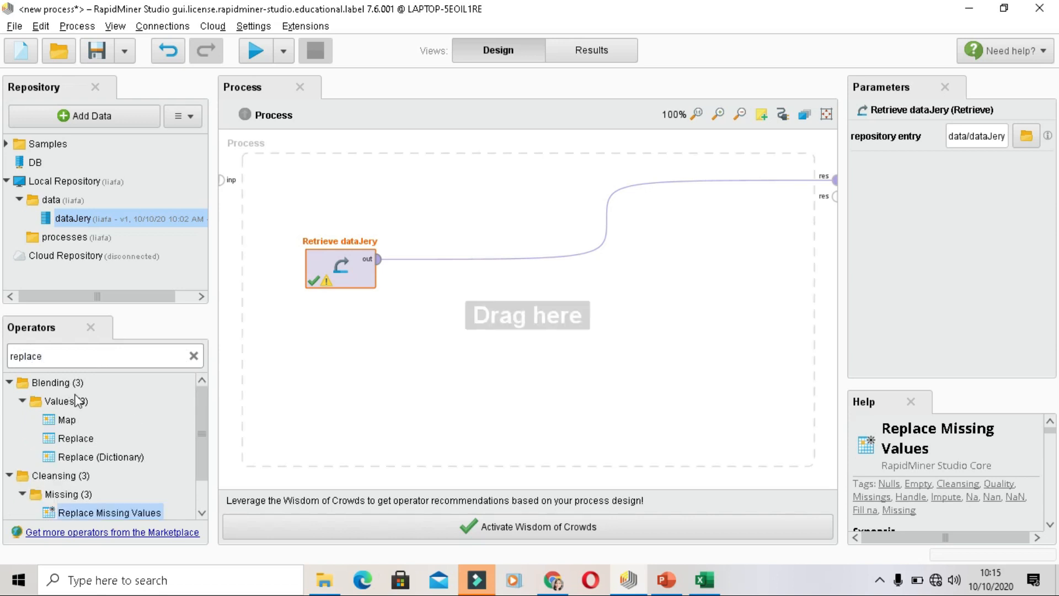
left_click(95, 513)
left_click_drag(94, 513, 294, 411)
left_click_drag(425, 312, 469, 257)
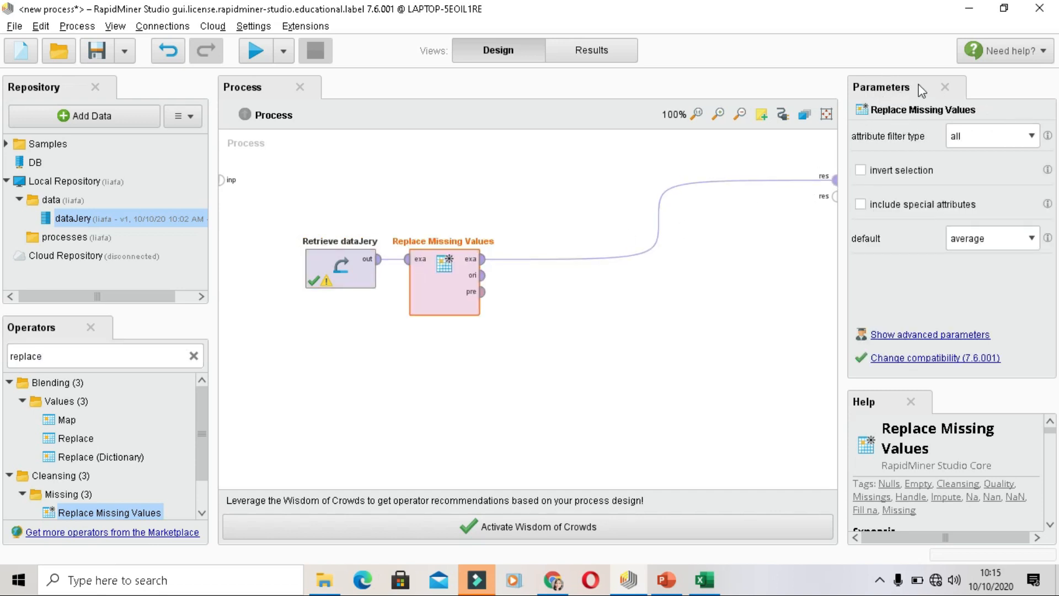
Step: Restrict Replace Missing Values to a single attribute, Online_Gaming
left_click(972, 147)
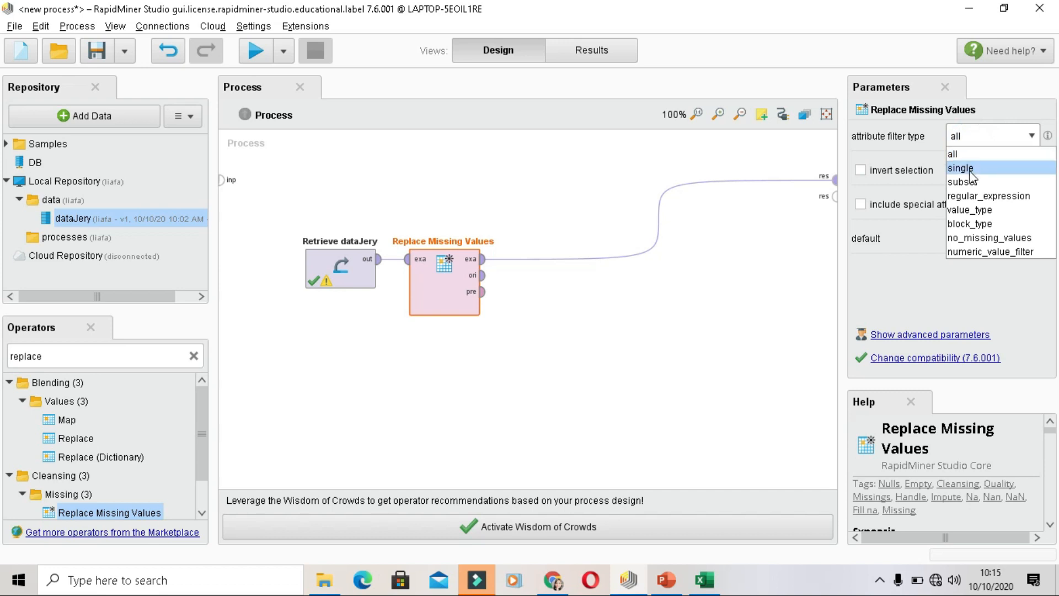
left_click(966, 168)
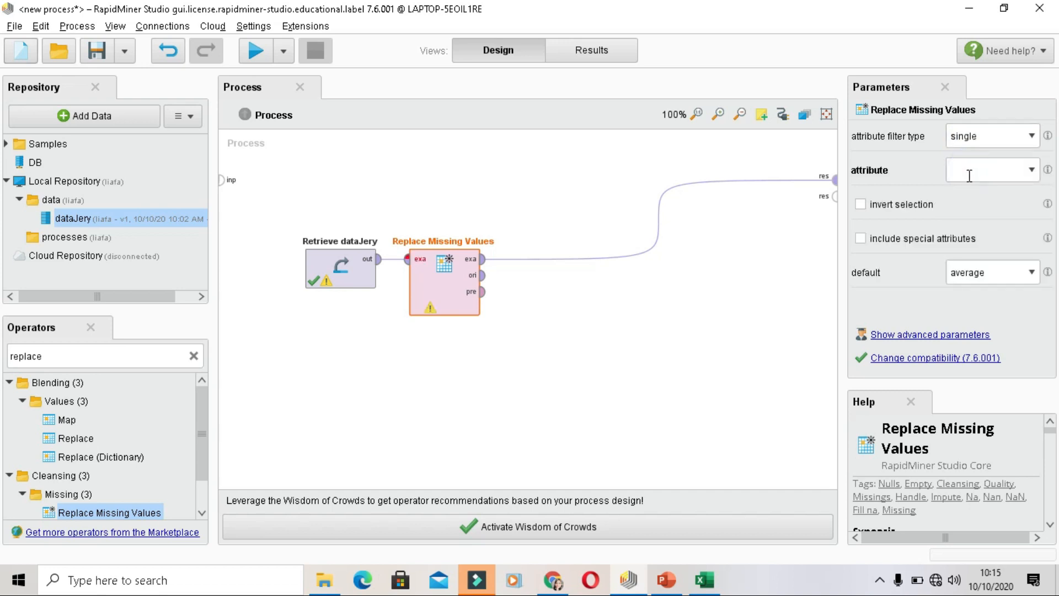
left_click(1032, 169)
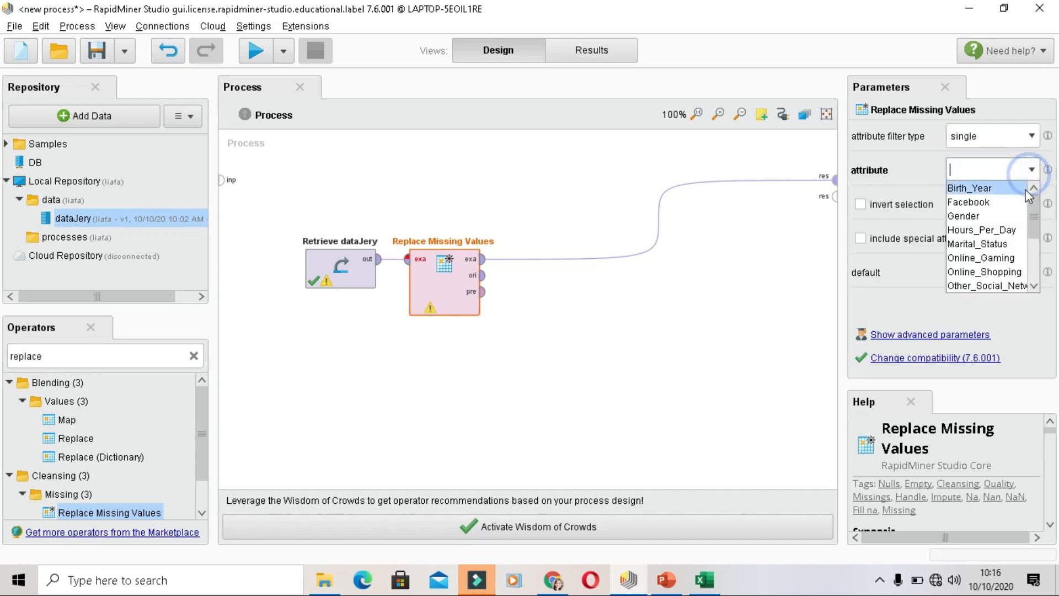
left_click(1004, 256)
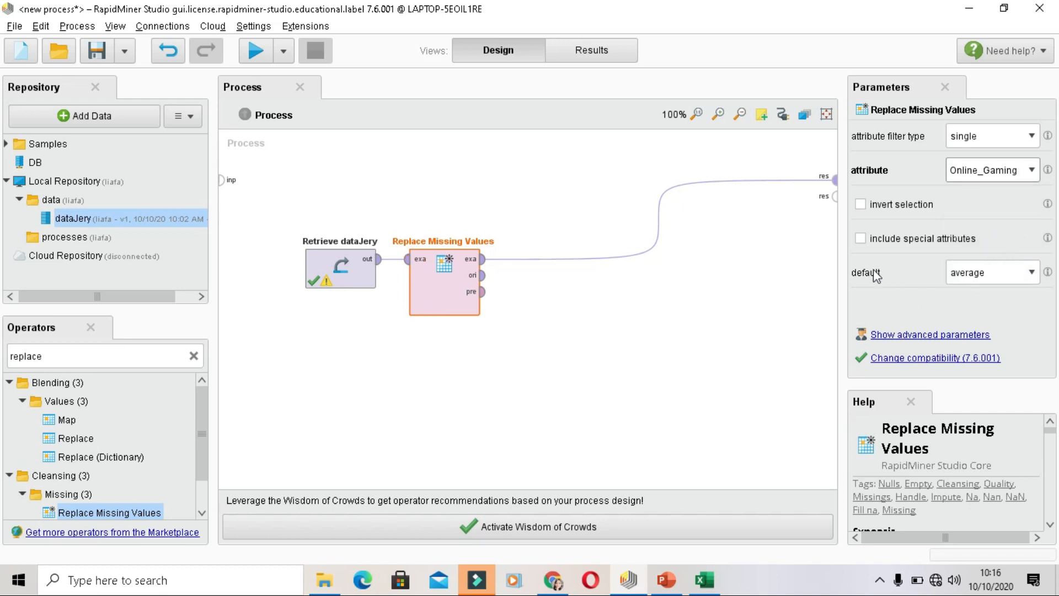
Step: Set the default of Replace Missing Values to value with N as the replenishment value, checking the Online_Gaming column in the existing results
left_click(1013, 274)
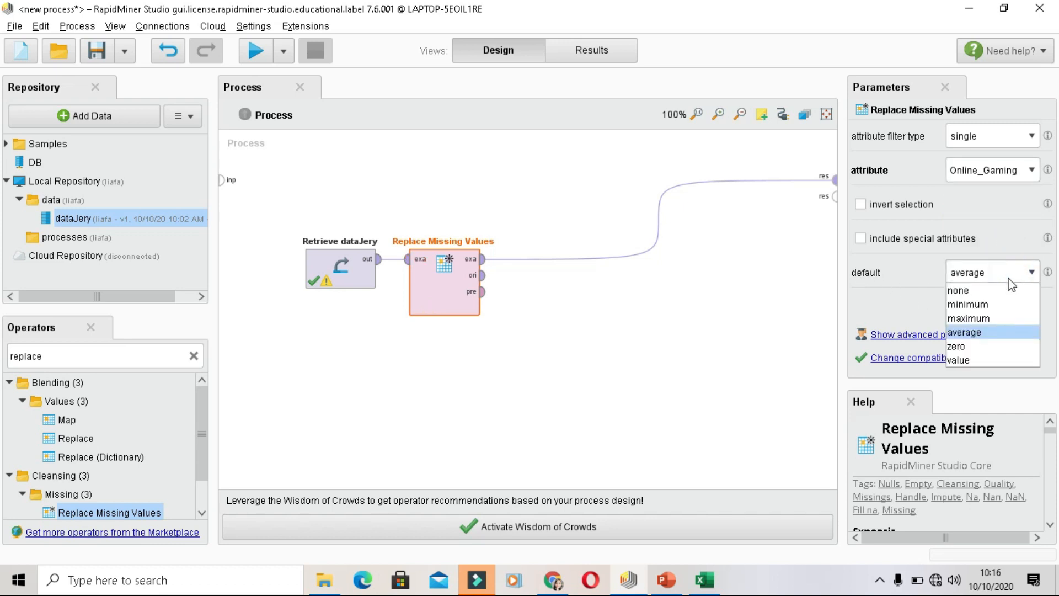
left_click(990, 360)
left_click(972, 309)
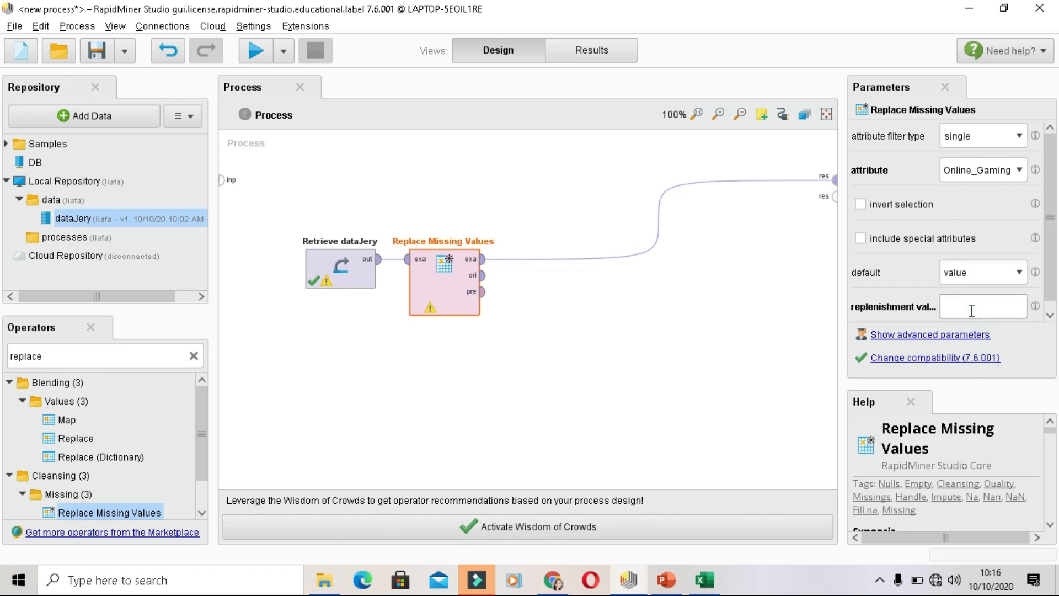
type("N")
left_click(608, 55)
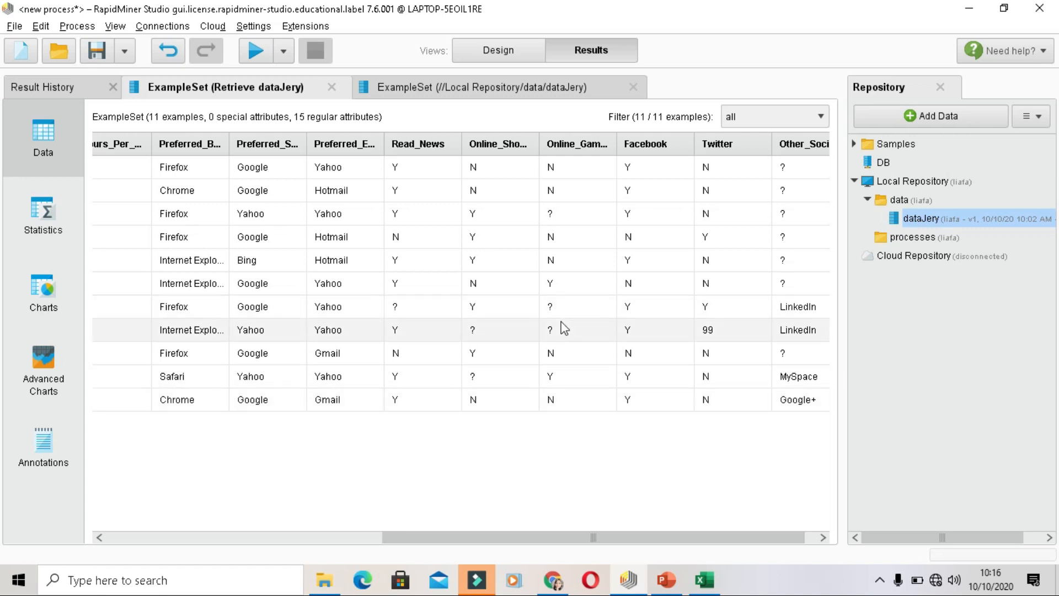
left_click(506, 55)
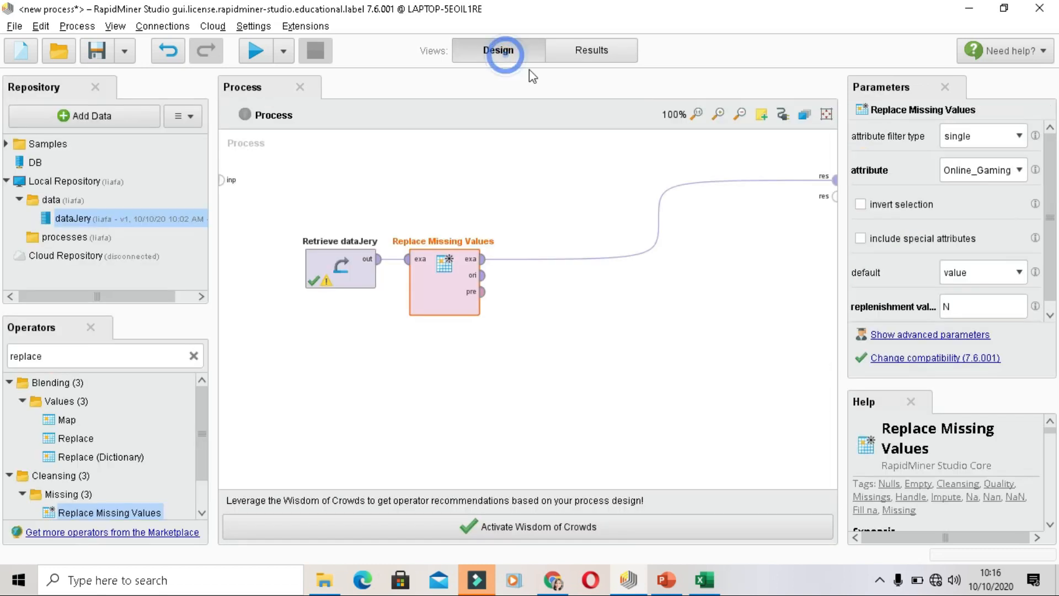
left_click(962, 309)
type("N")
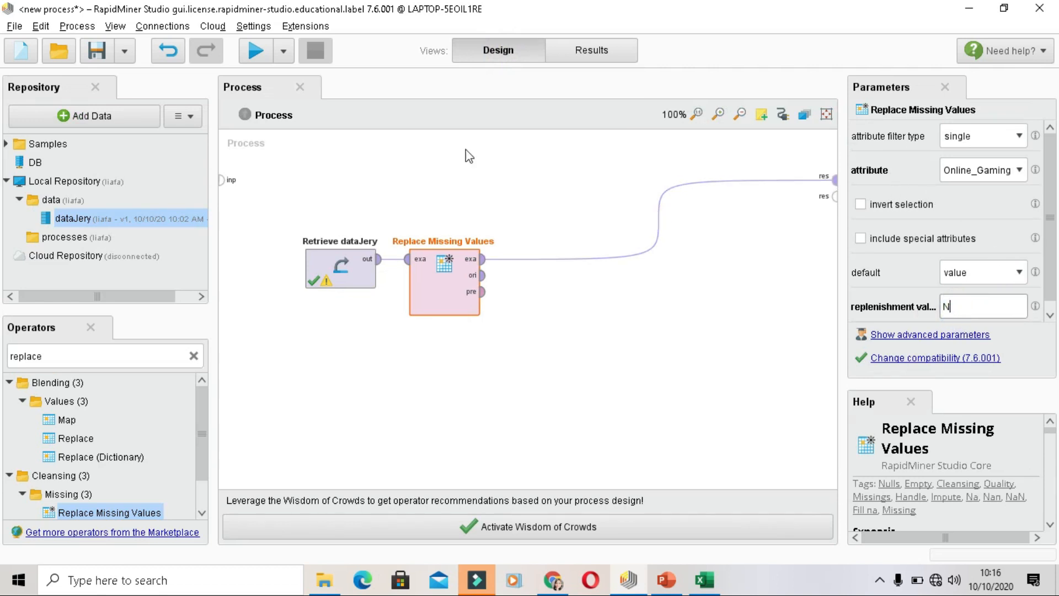
Step: Run the process and check the replaced Online_Gaming values in the resulting data and attribute statistics
left_click(256, 54)
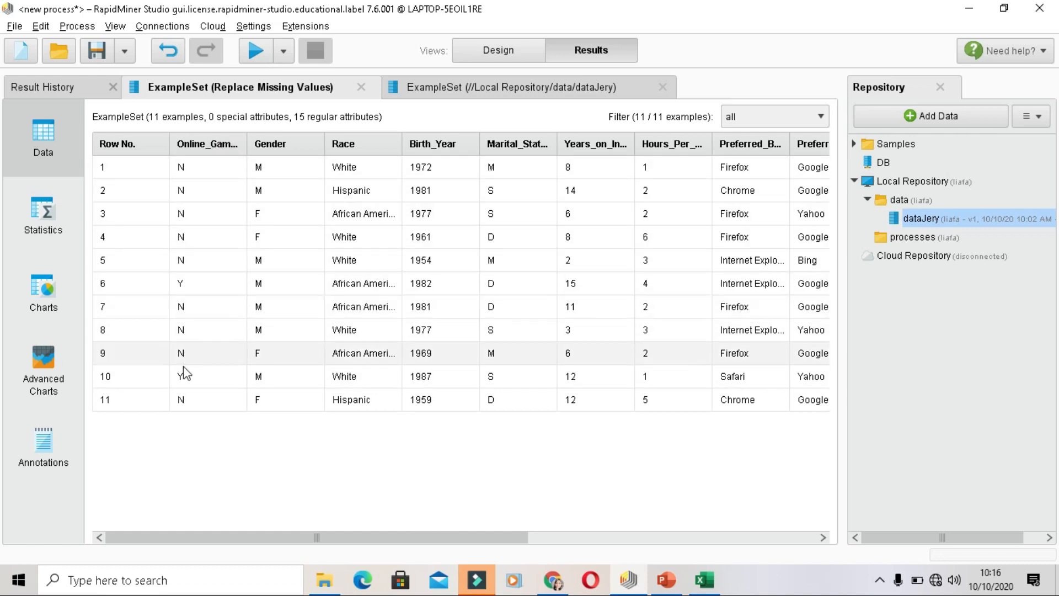
left_click(44, 220)
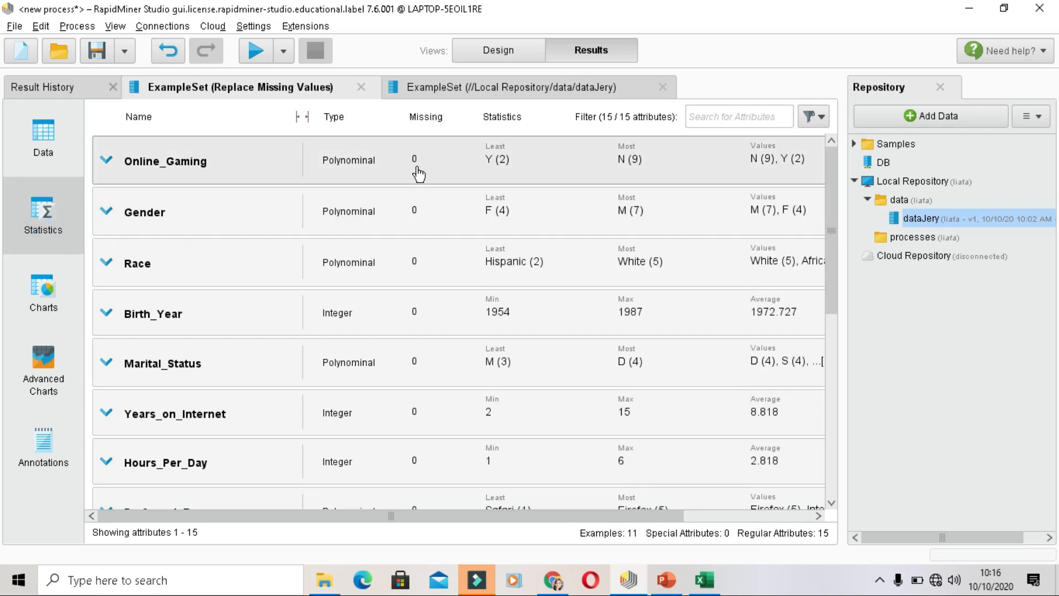
left_click(504, 44)
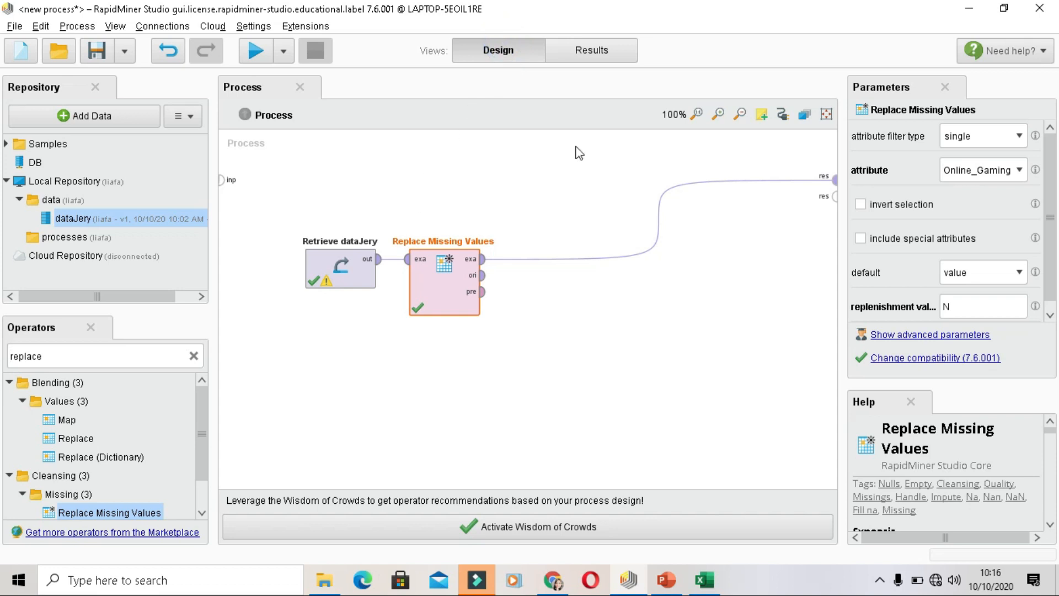
left_click(1020, 272)
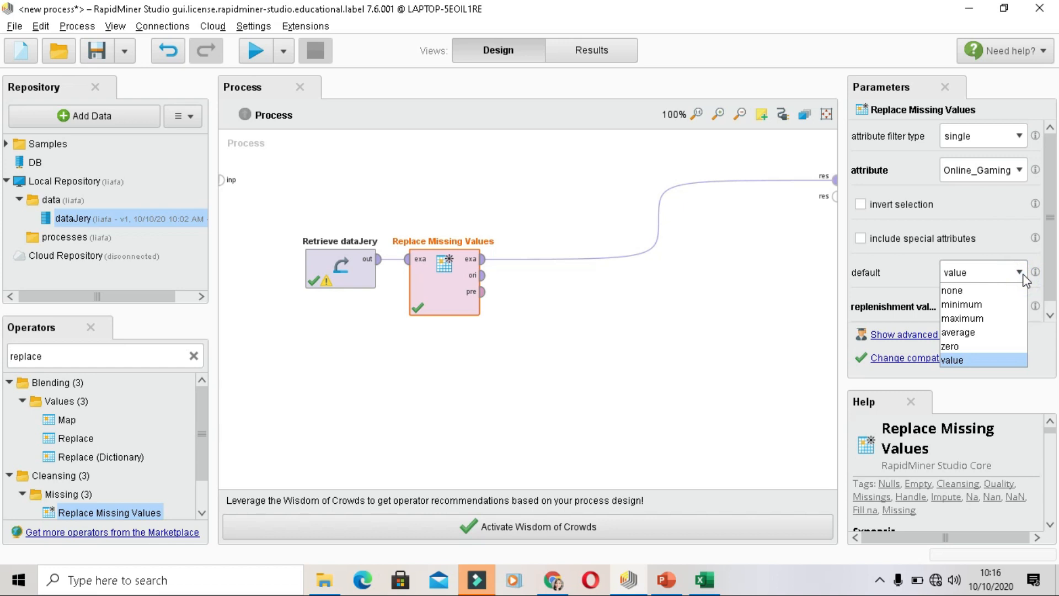
left_click(720, 271)
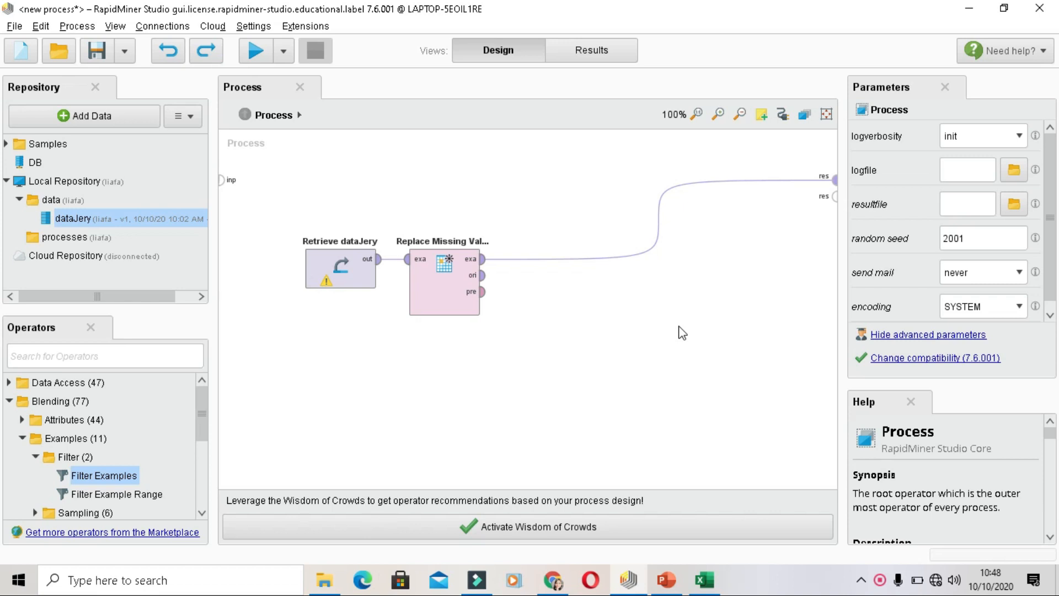
Step: Examine the Read_News to Other_Social_Network columns of the Replace Missing Values results for remaining missing values, especially Online_Shopping
left_click(606, 48)
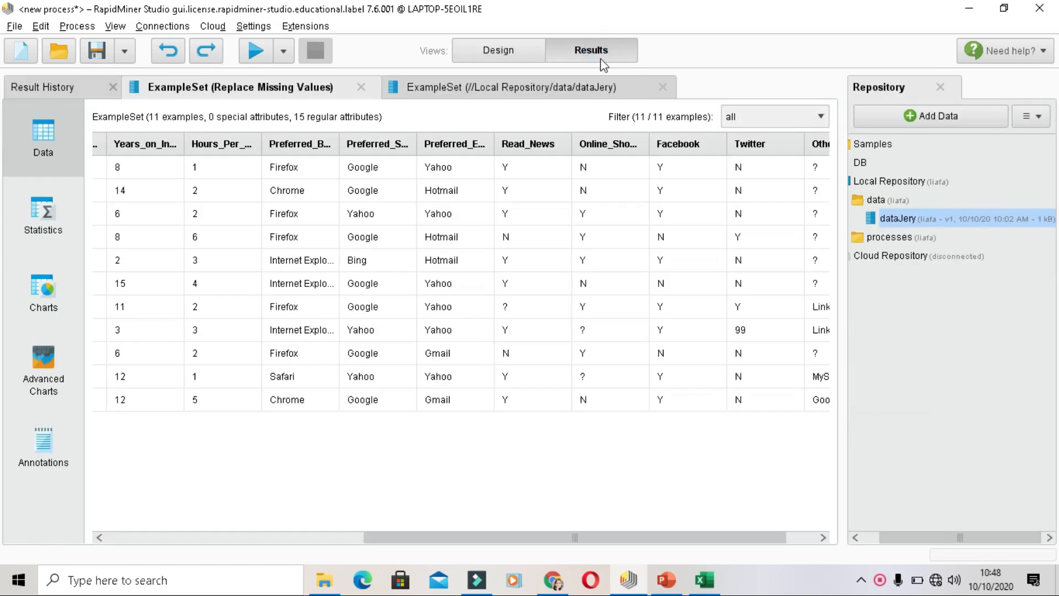
left_click_drag(525, 539, 663, 560)
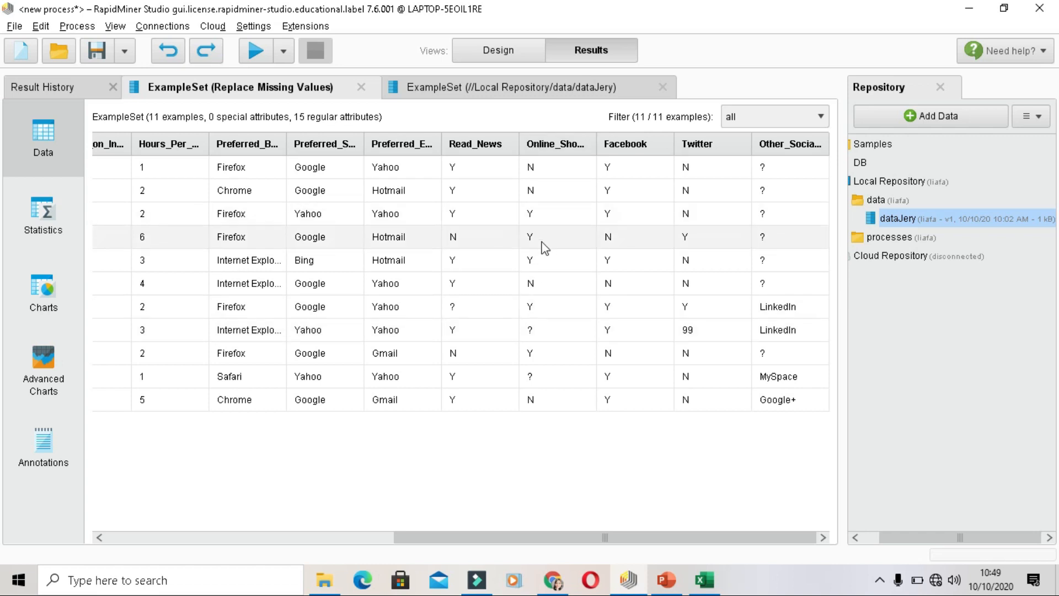
left_click(506, 55)
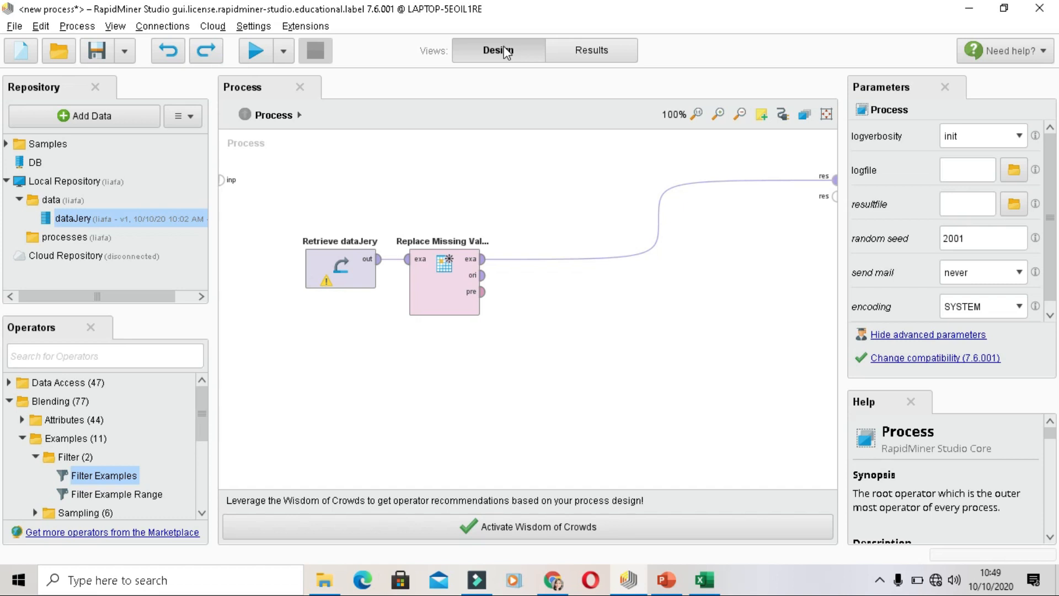
Step: Search the operators for "filter ex" and insert Filter Examples between Replace Missing Values and the result port
left_click(142, 358)
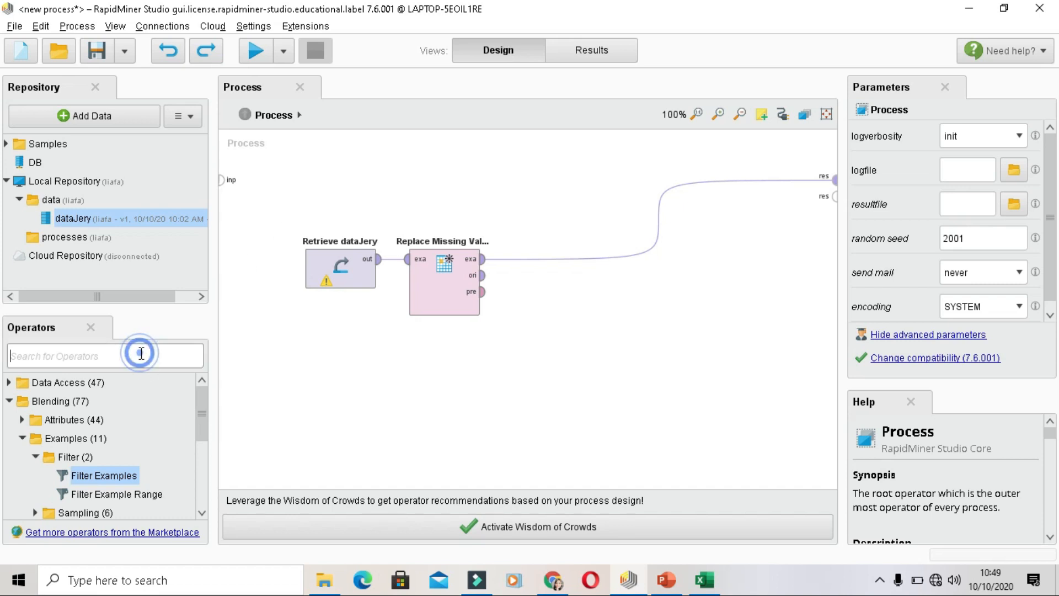
type("filter")
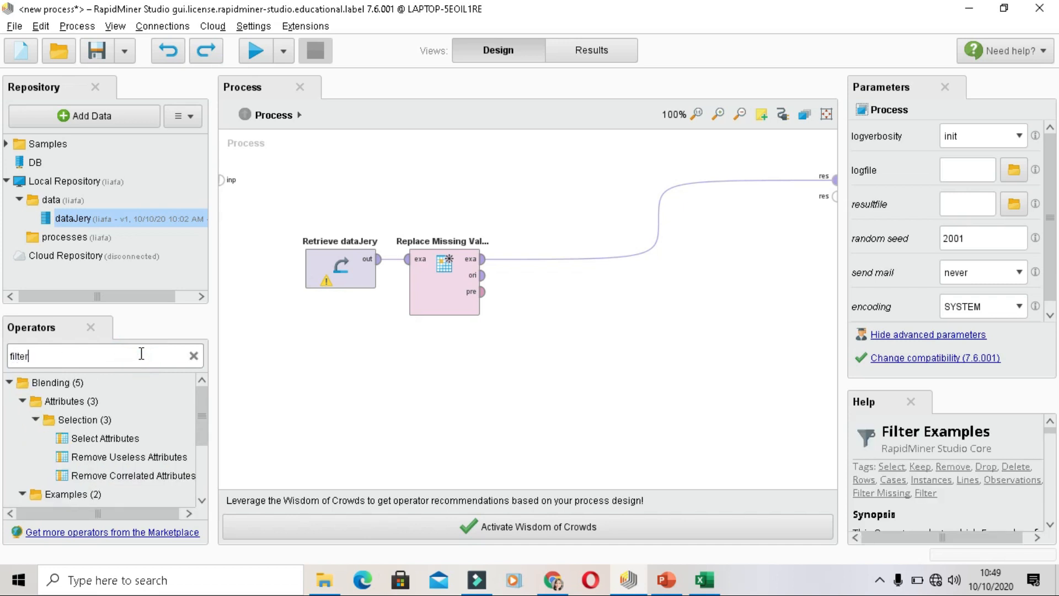
type(" ex")
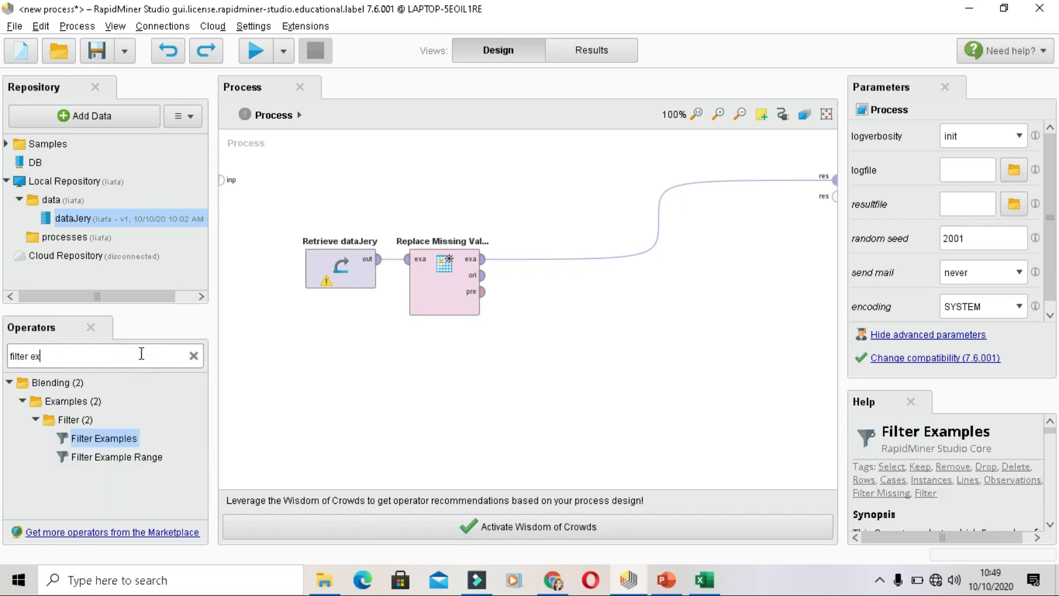
left_click_drag(131, 438, 556, 260)
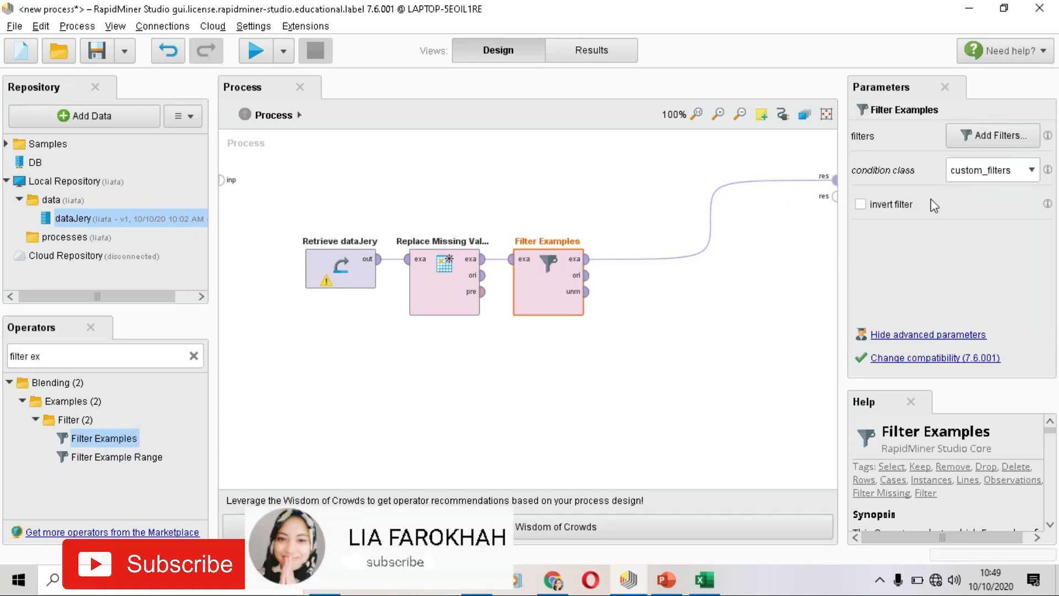
Step: Set the Filter Examples condition class to attribute_value_filter with the parameter string "Online_Shopping=", checking the Online_Shopping column in the results
left_click(946, 335)
left_click(946, 335)
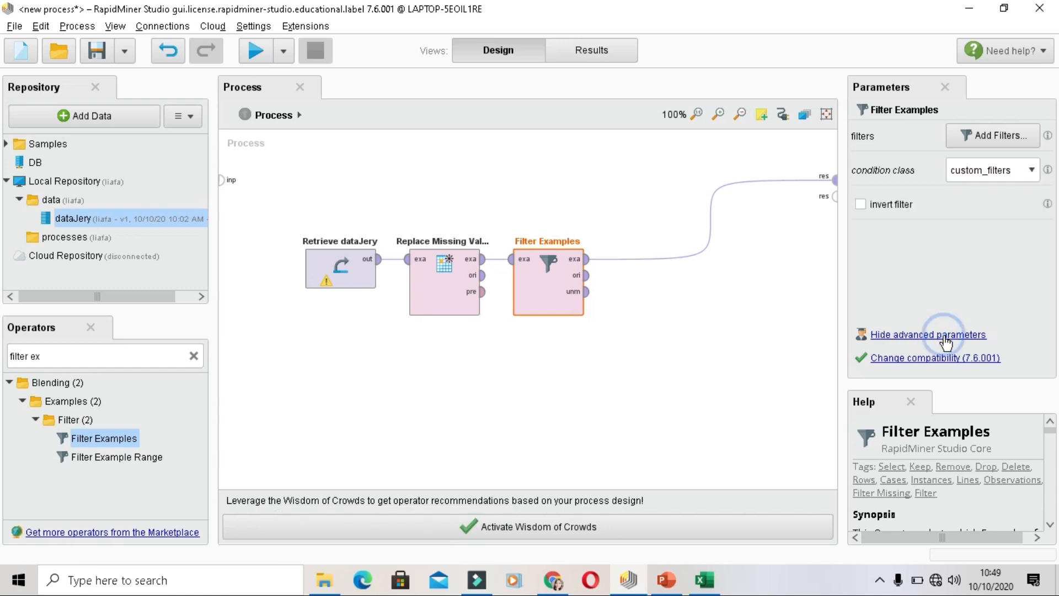
left_click(1032, 175)
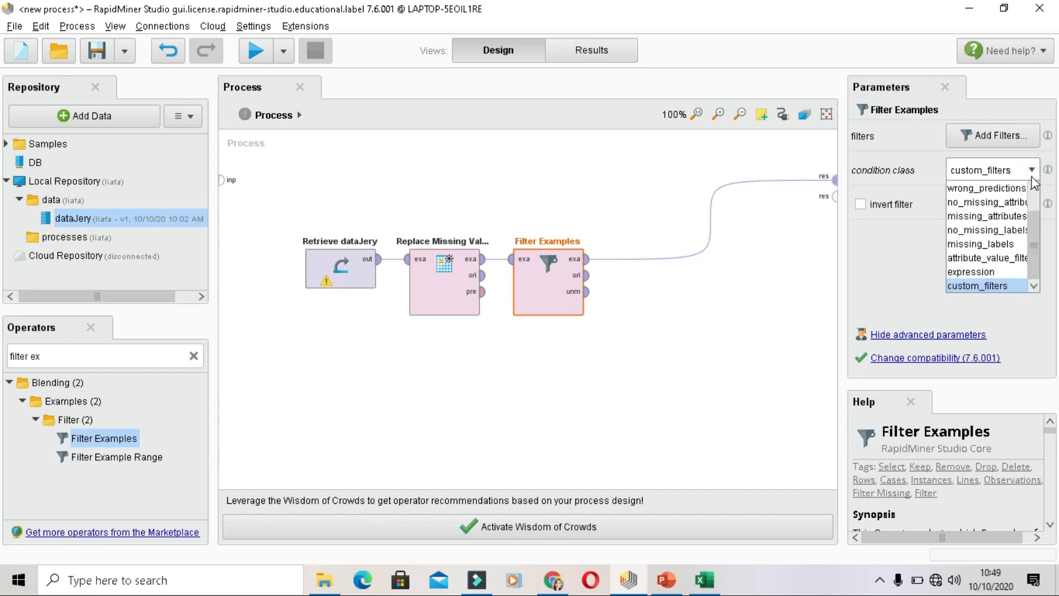
left_click(1011, 258)
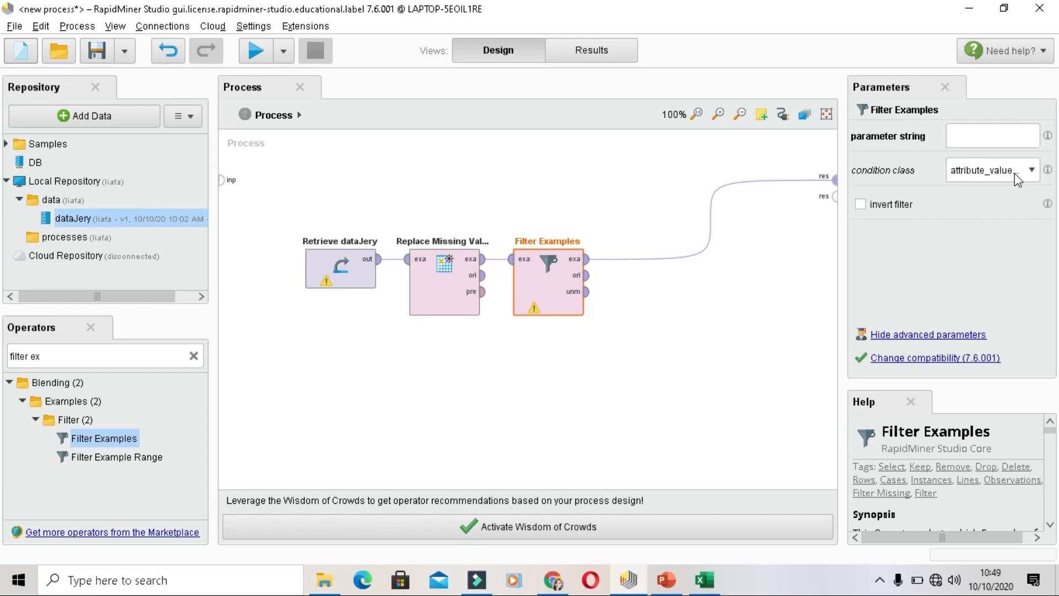
left_click(994, 137)
type("Online_")
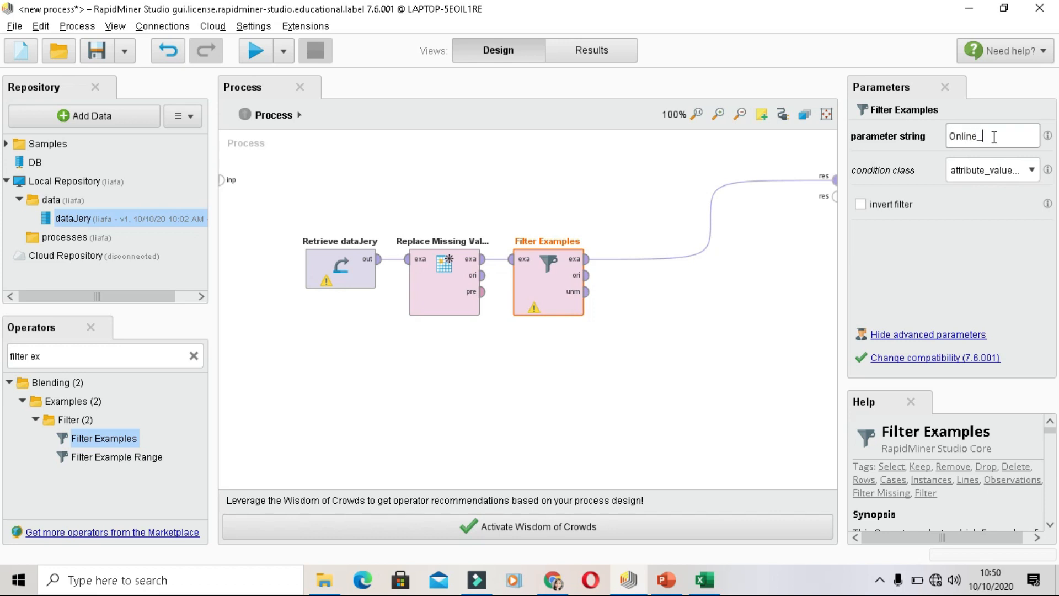
type("Shopping=")
left_click(595, 52)
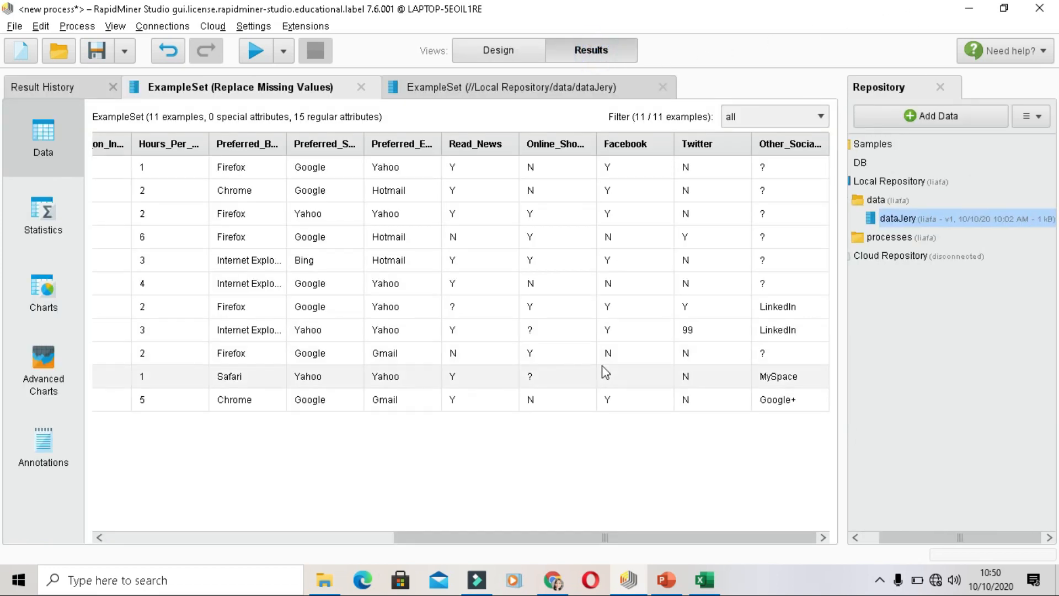
left_click(523, 52)
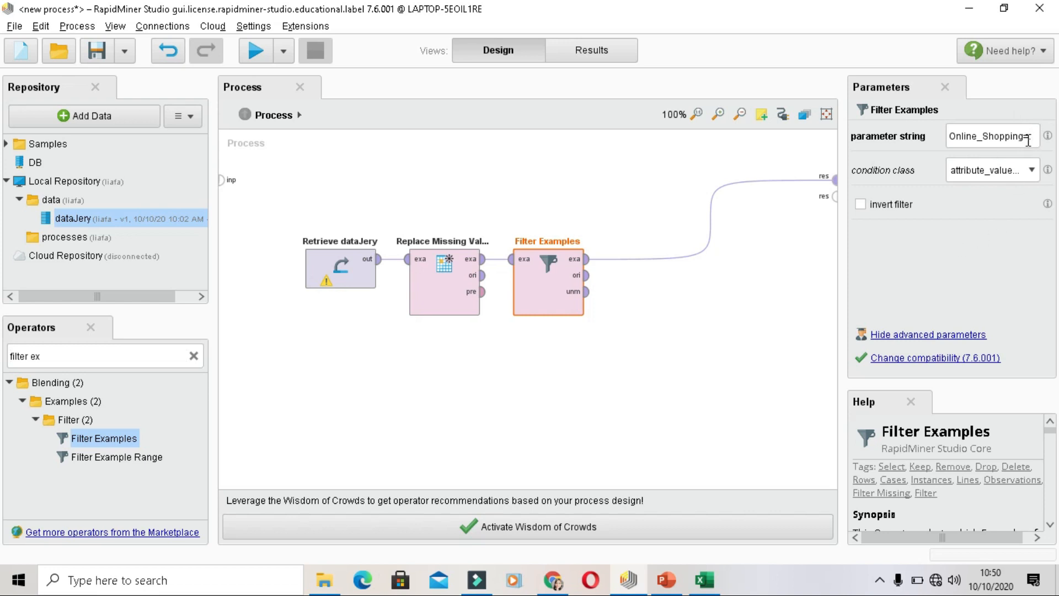
Step: Run the process and examine the rows and the Online_Shopping column of the filtered example set
left_click(255, 53)
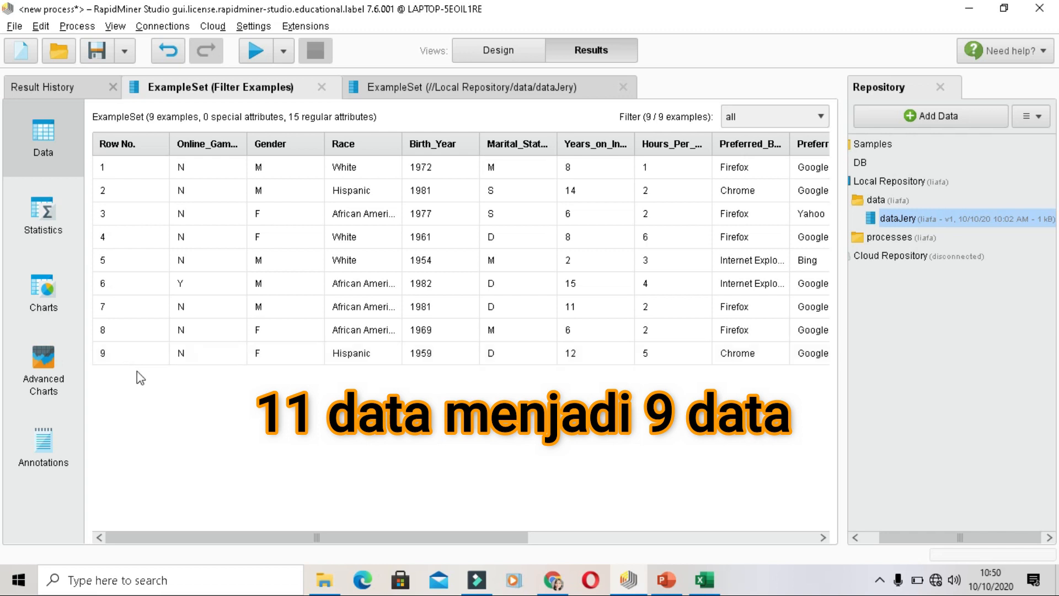
left_click_drag(265, 545, 557, 516)
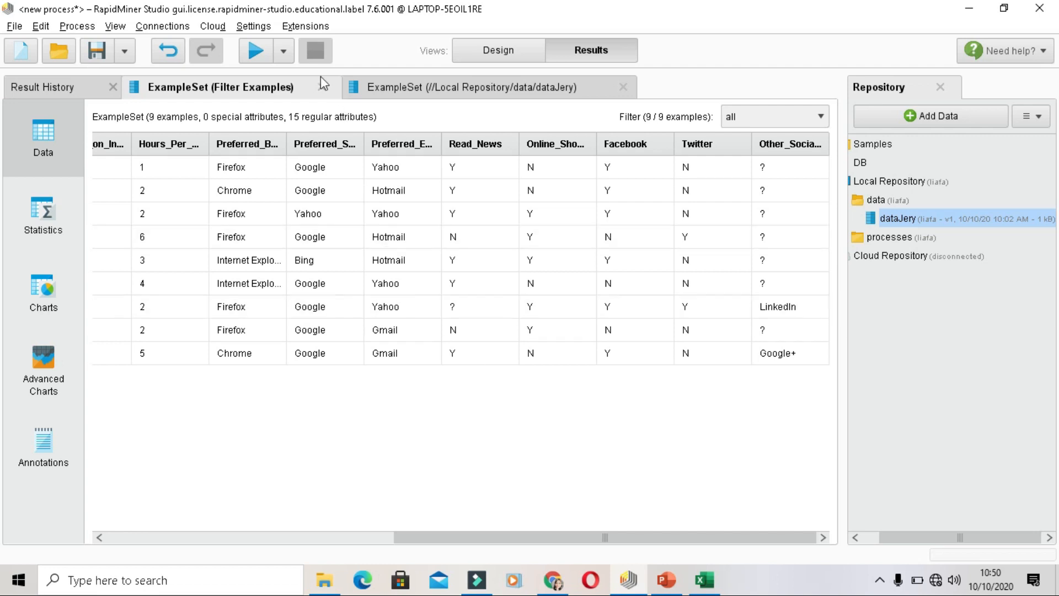
left_click(467, 50)
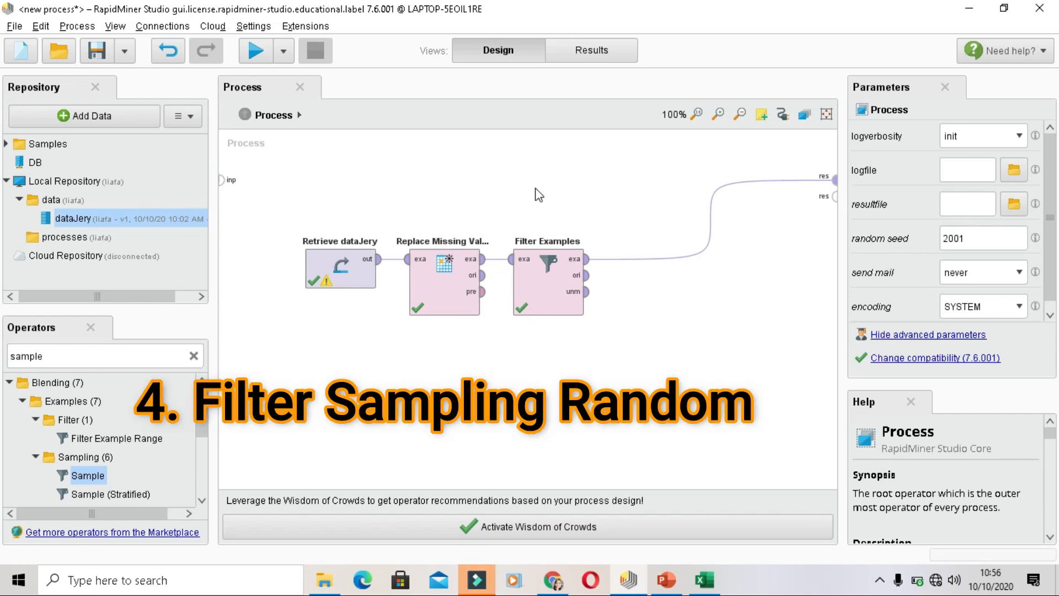
left_click(583, 54)
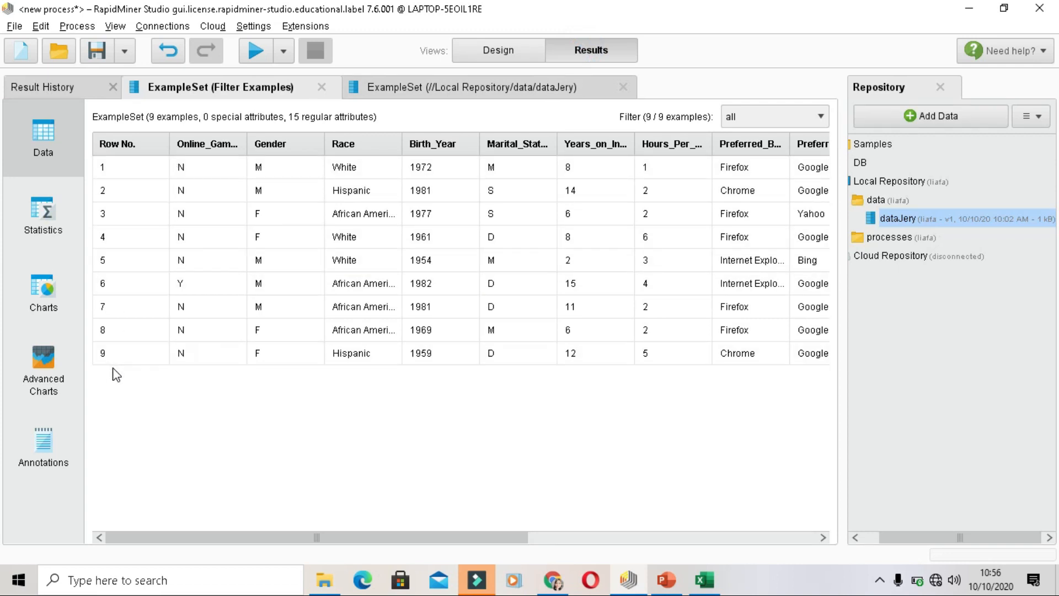
left_click(498, 51)
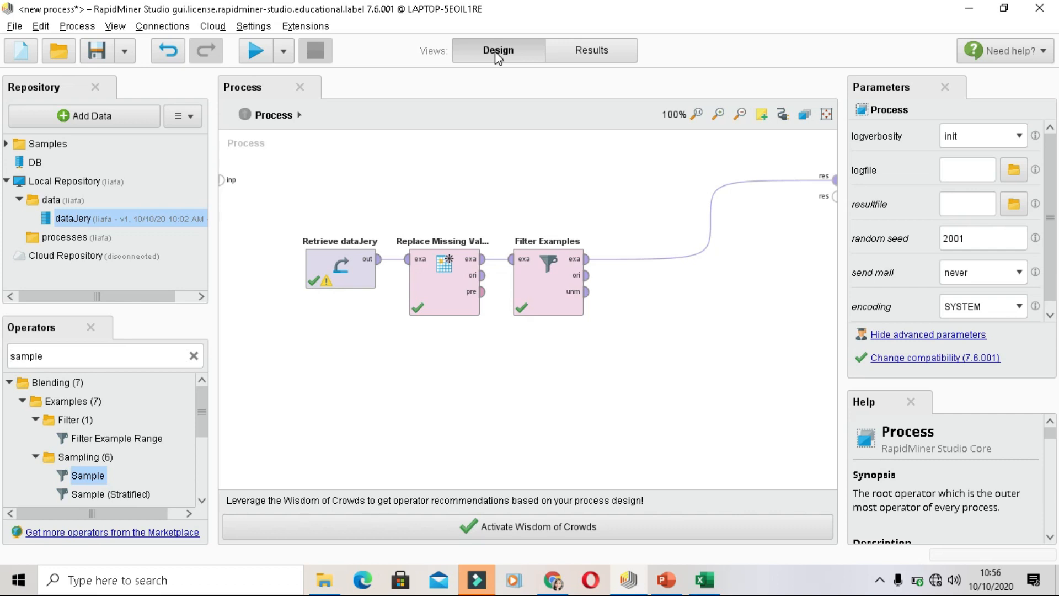
Step: Search the operators for "sample" and insert Sample between Filter Examples and the result port
left_click(193, 356)
left_click(161, 352)
type("sample")
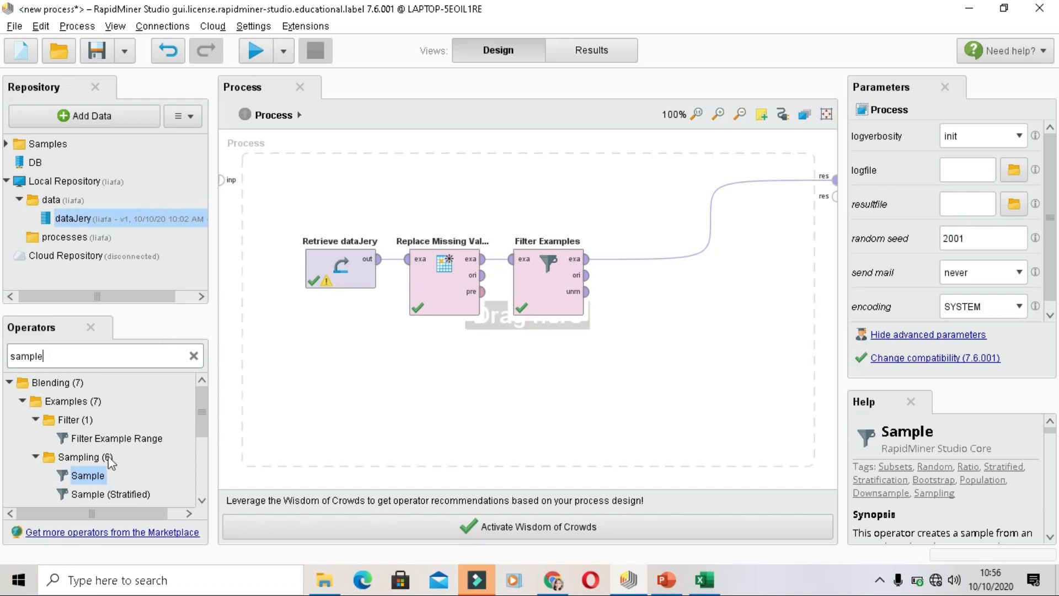
left_click_drag(100, 472, 652, 343)
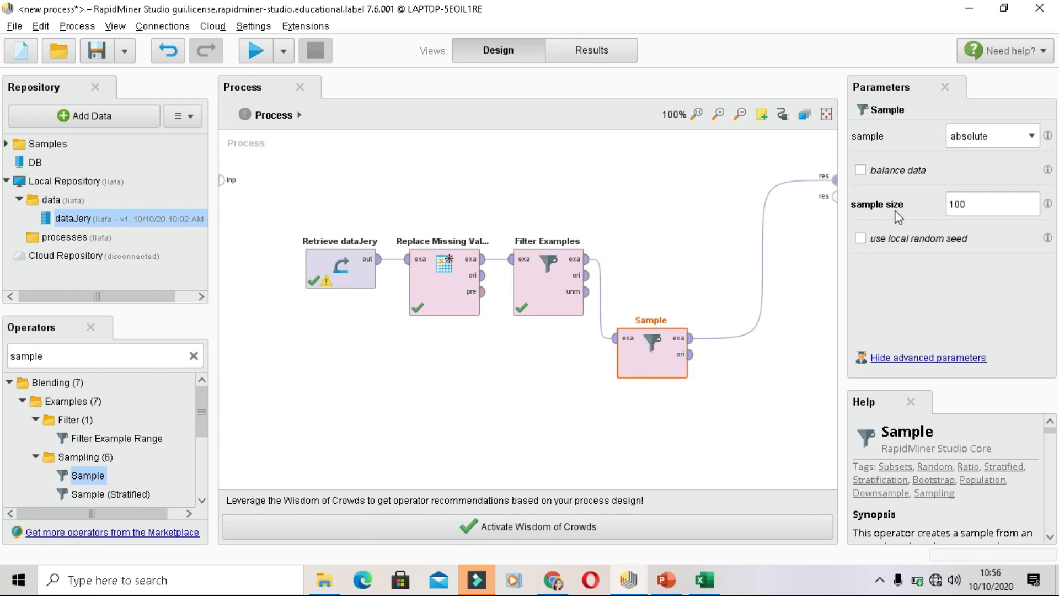
Step: Set the Sample operator to relative sampling with a sample ratio of 0.5 and run the process
left_click(1031, 138)
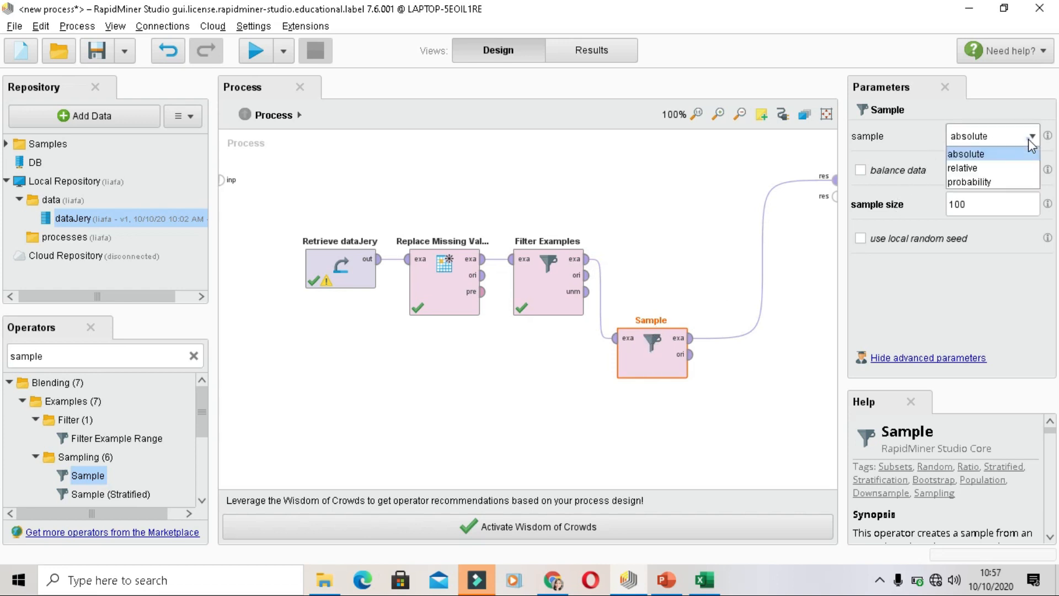
left_click(1020, 169)
left_click(1009, 203)
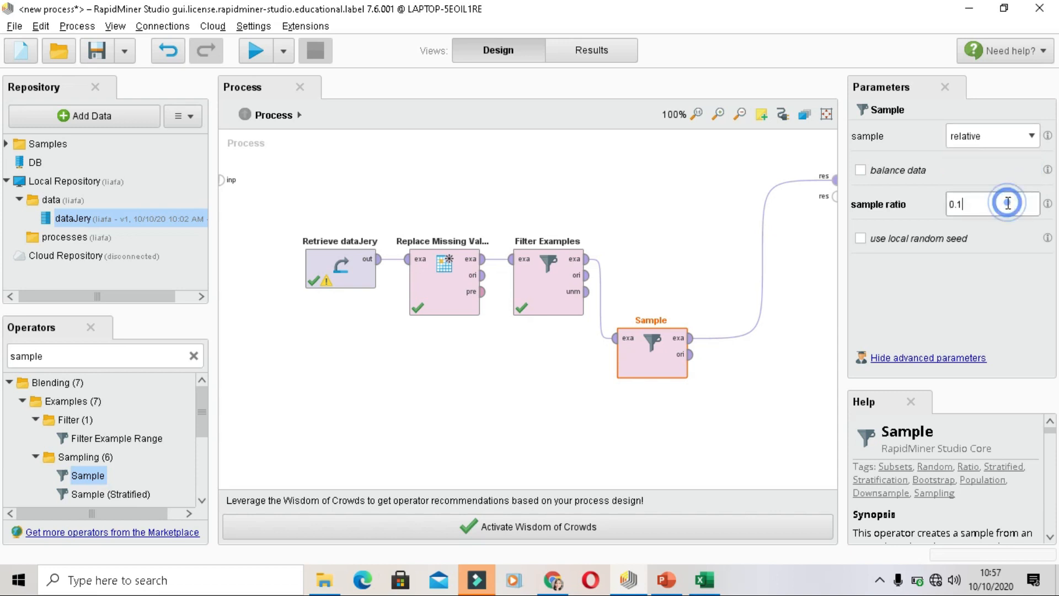
key("BackSpace")
type("5")
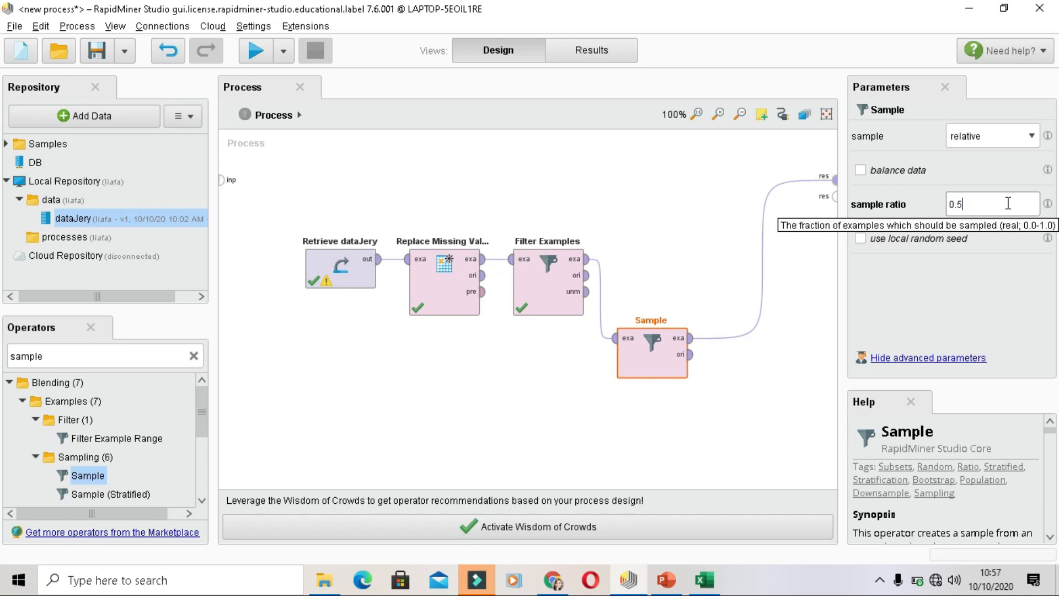
left_click(254, 52)
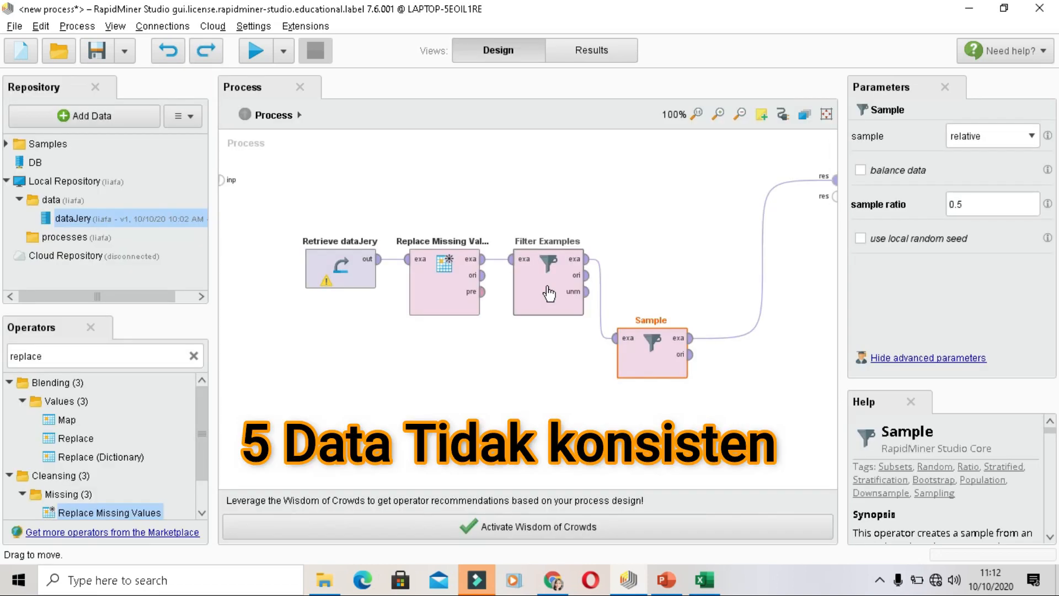
Step: Delete the Filter Examples and Sample operators and connect the example output of Replace Missing Values to the result port
left_click(548, 293)
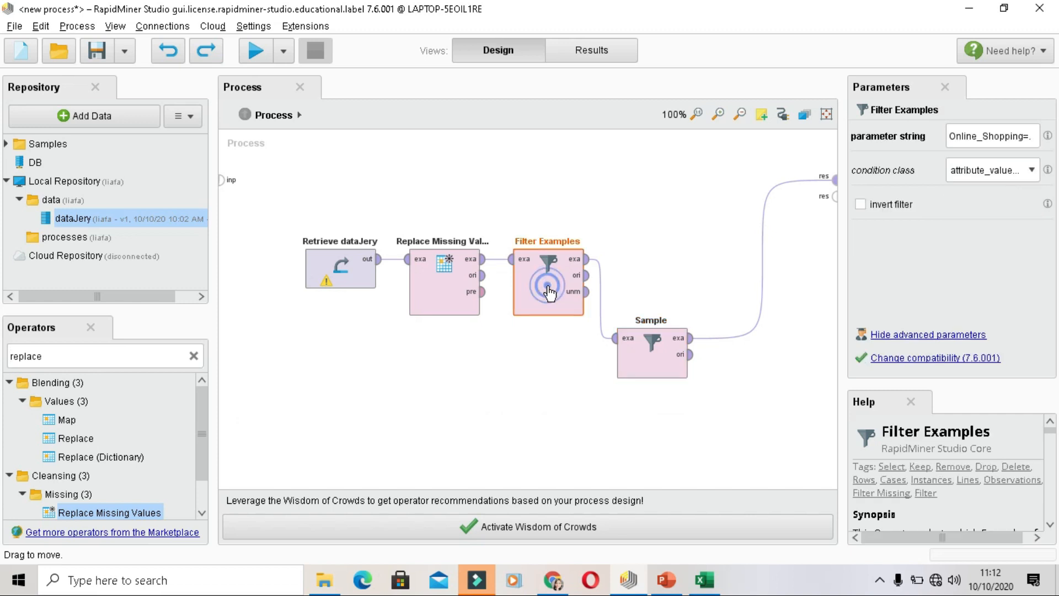
key("Delete")
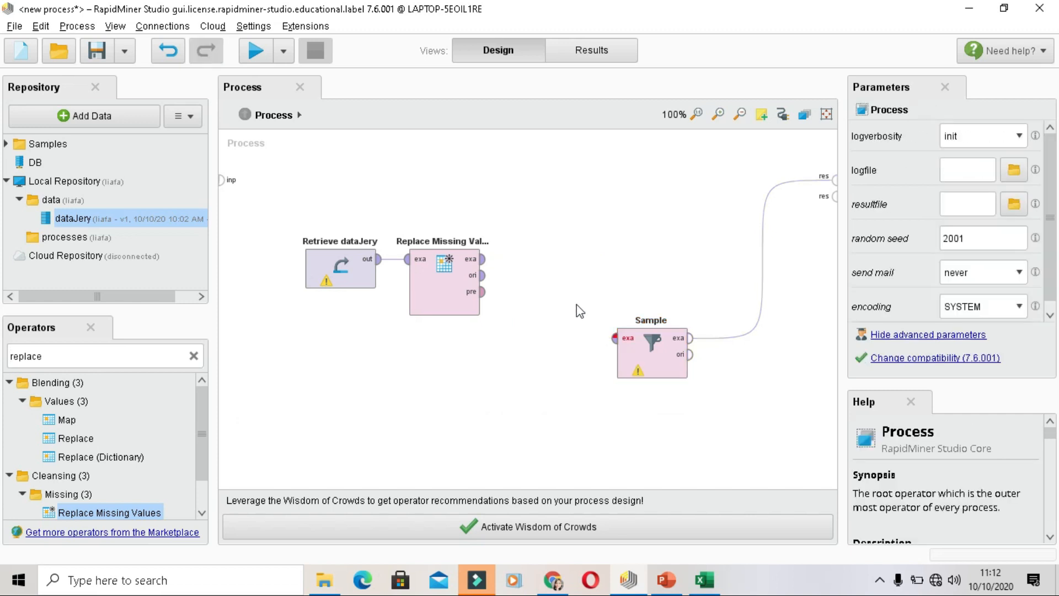
left_click(632, 347)
key("Delete")
left_click_drag(484, 268, 828, 178)
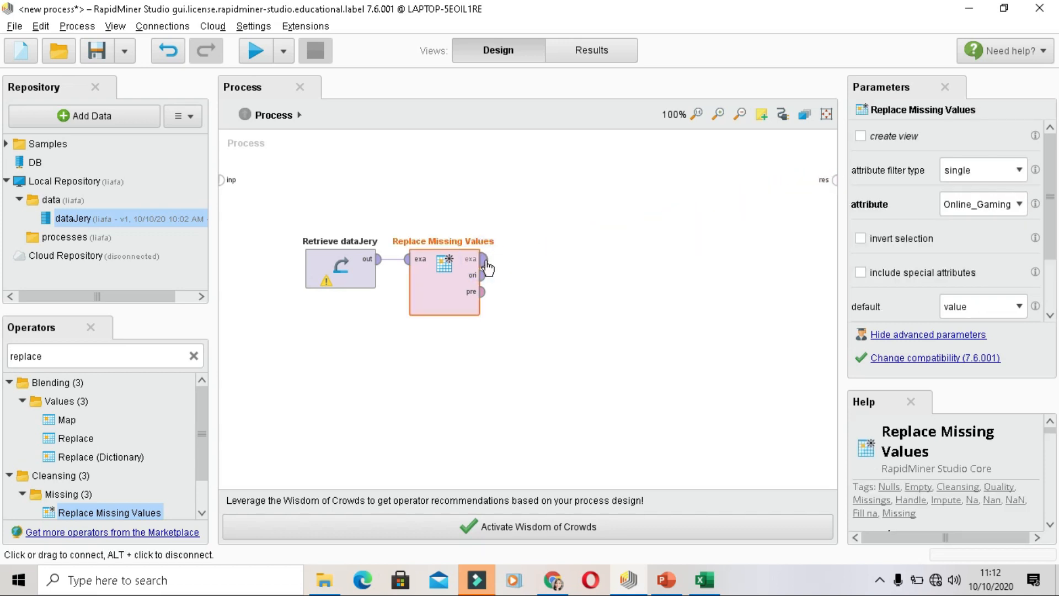
left_click_drag(483, 259, 834, 179)
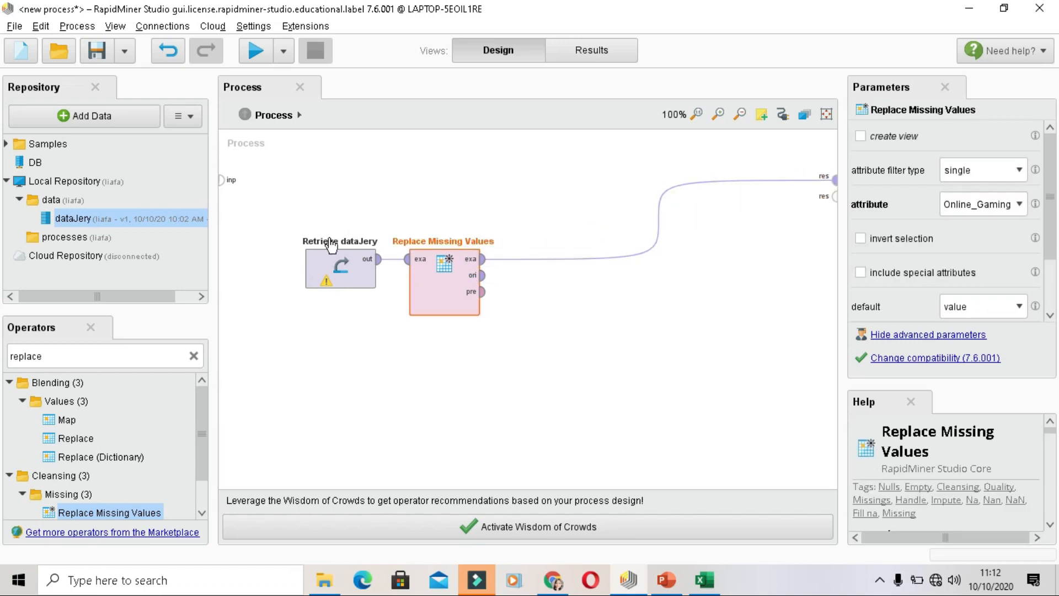
Step: Search the operators for "replace" and insert Replace directly beside Replace Missing Values on its connection to the result port
left_click(193, 356)
type("replace")
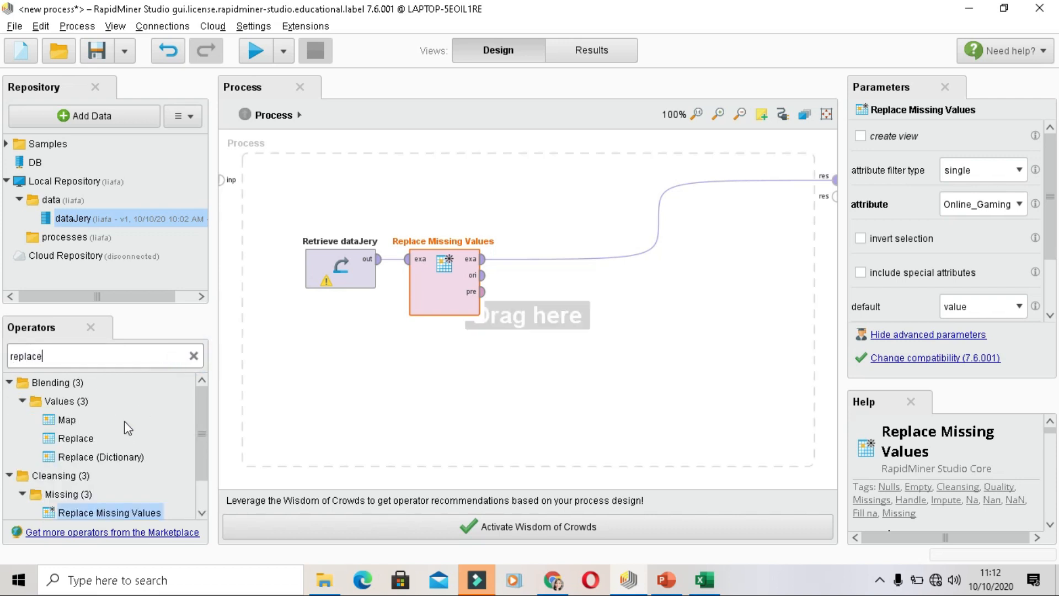
left_click_drag(83, 438, 584, 255)
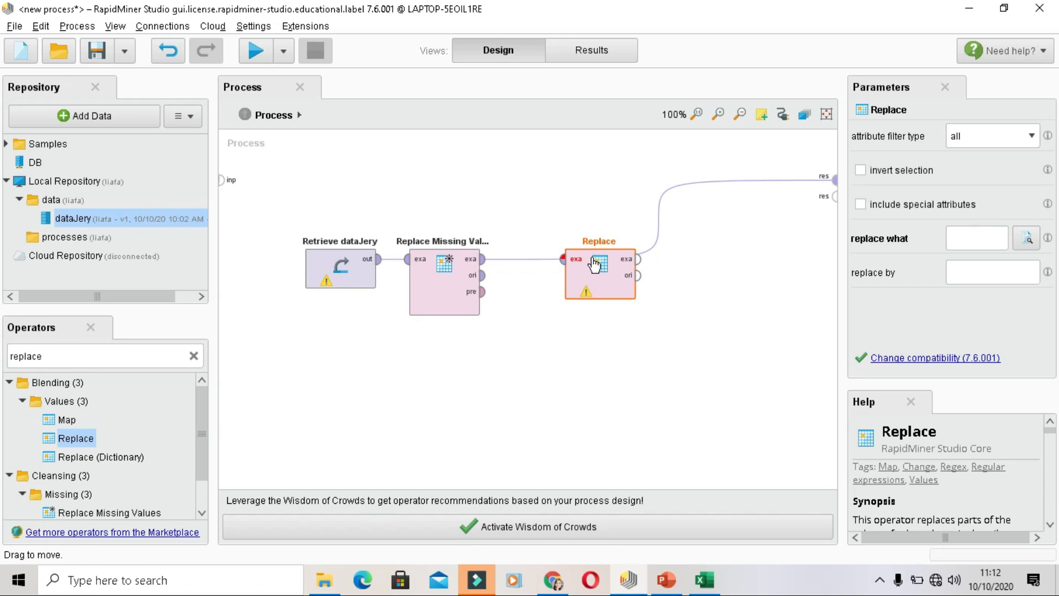
left_click_drag(592, 260, 540, 259)
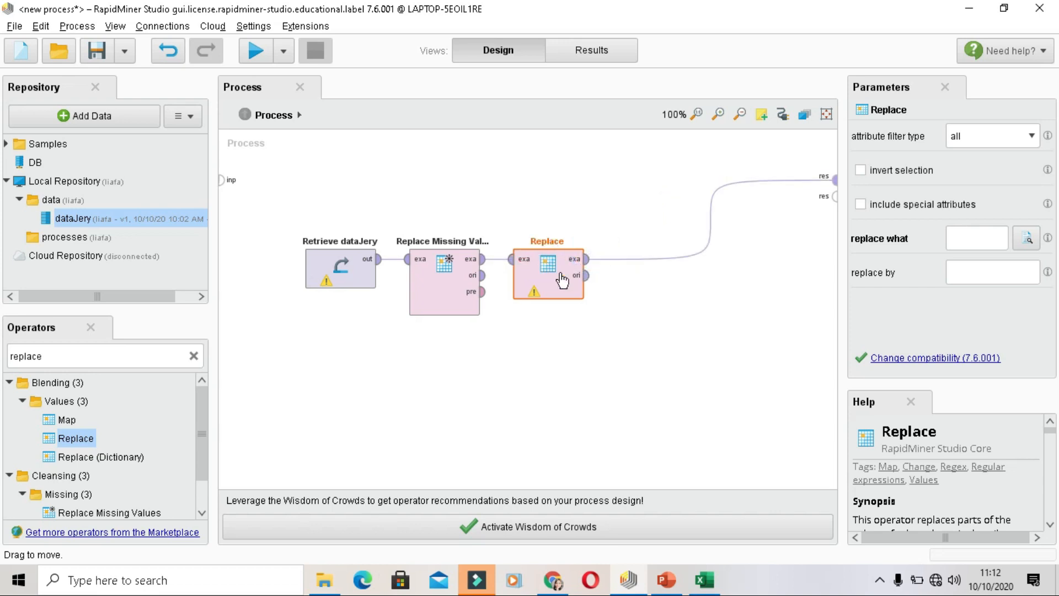
Step: Configure Replace to filter the single attribute Twitter and replace 99 by N
left_click(1032, 139)
left_click(1020, 168)
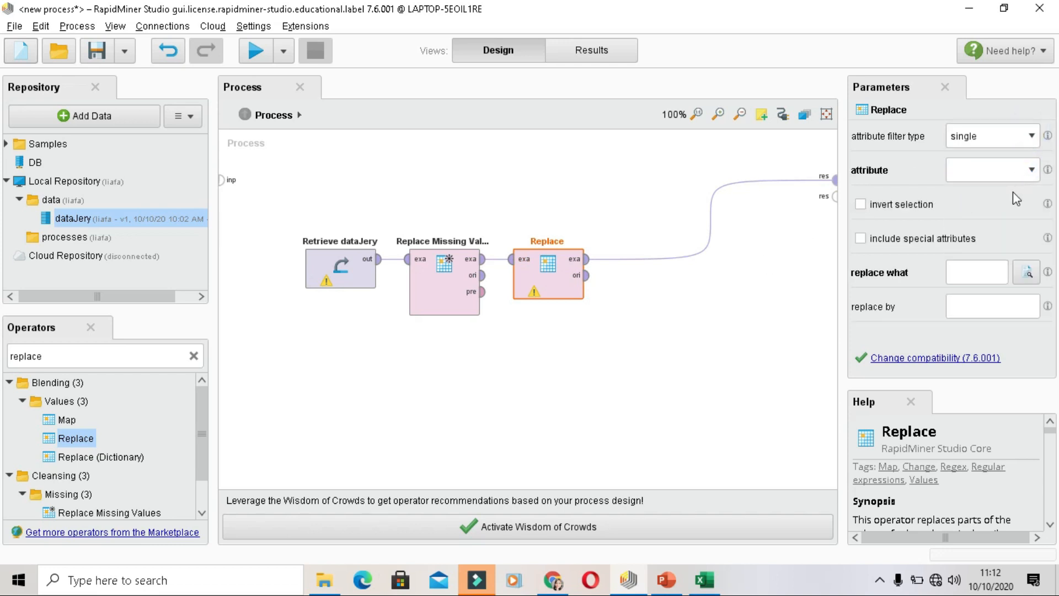
left_click(1030, 170)
scroll(987, 243, "down", 2)
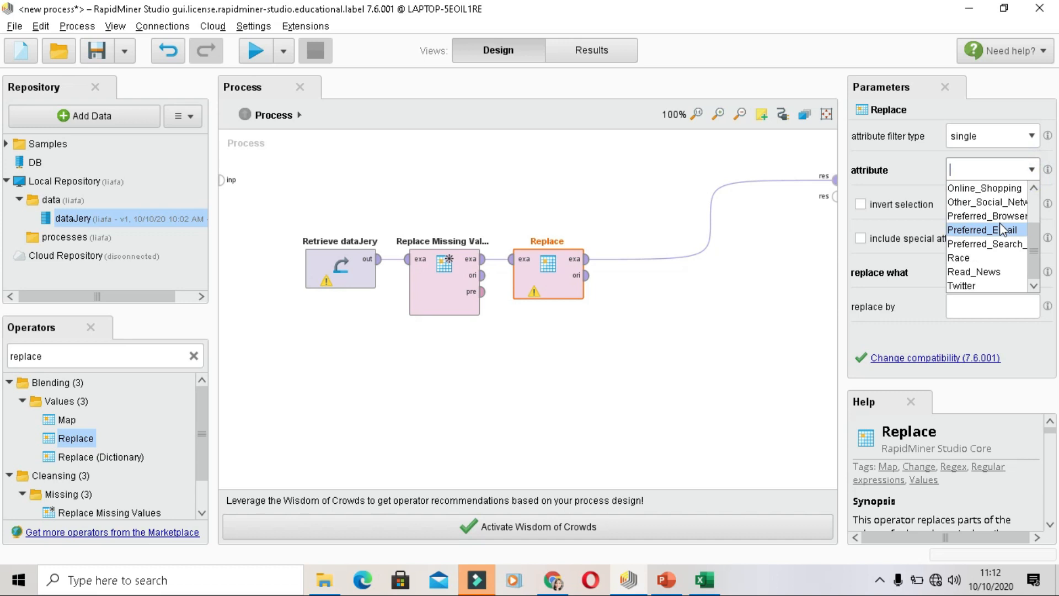
left_click(991, 285)
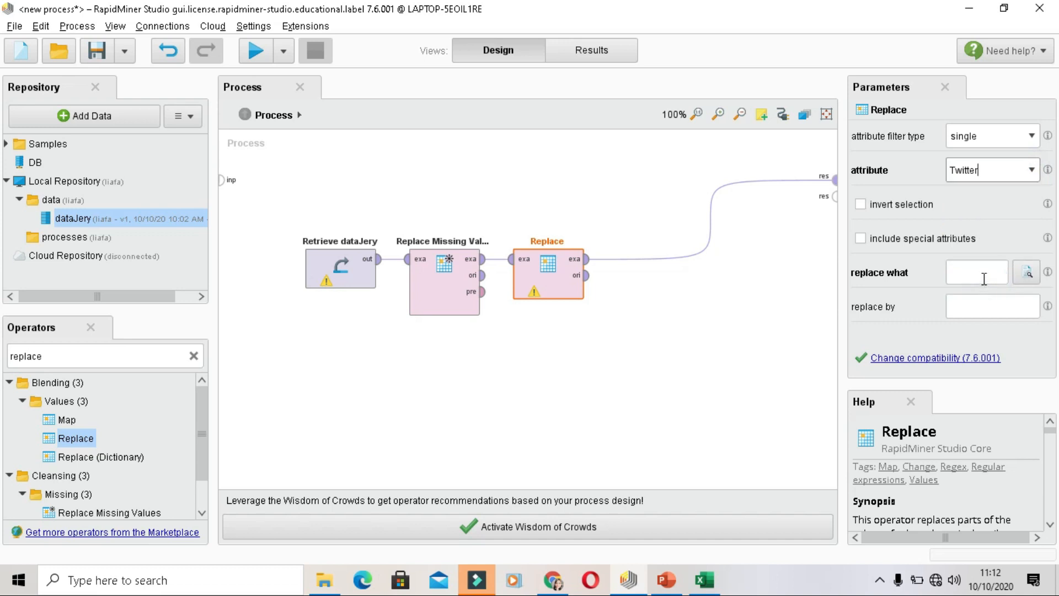
left_click(985, 275)
type("99")
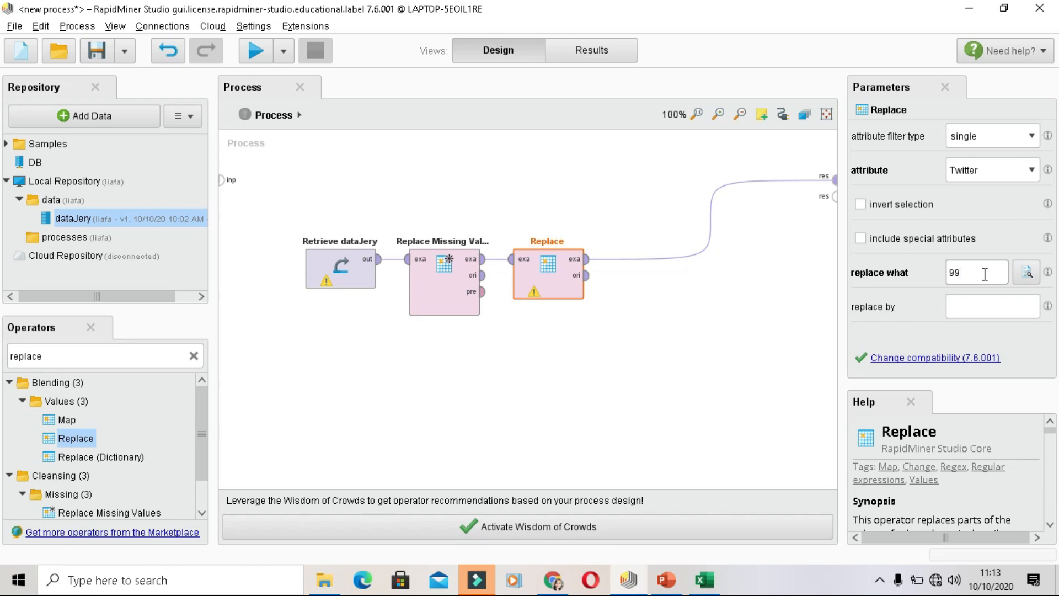
left_click(983, 305)
type("N")
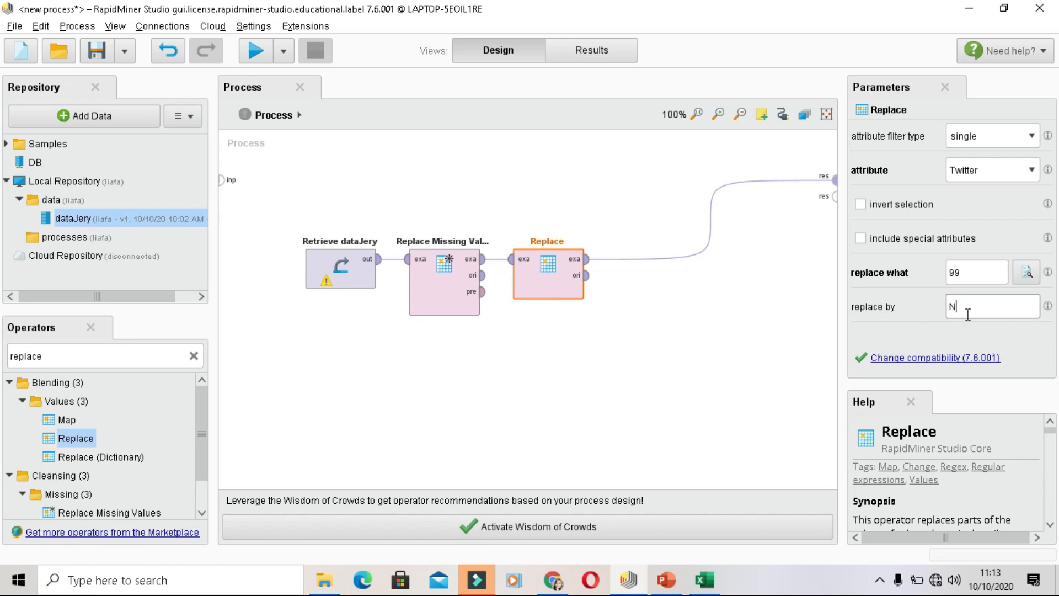
Step: Run the process, examine the Twitter values in the data and statistics, and return to the process design
left_click(255, 51)
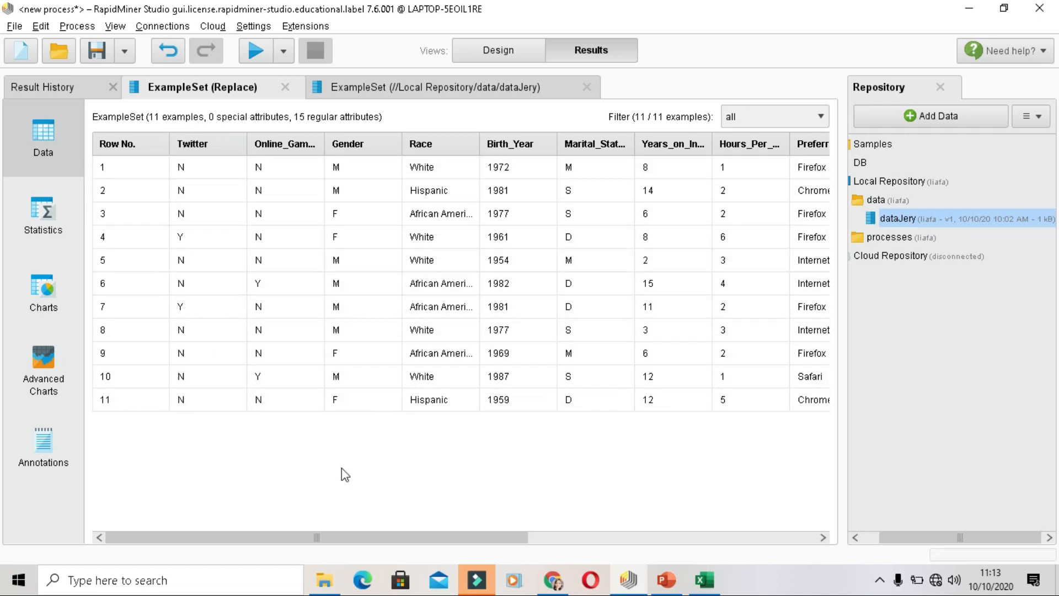
left_click(42, 236)
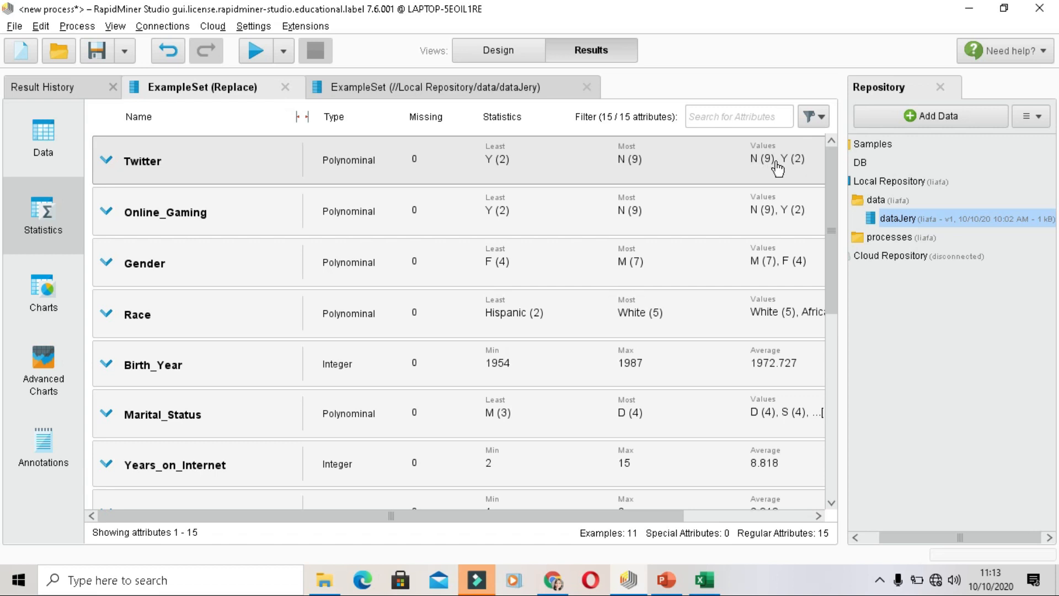
left_click(489, 49)
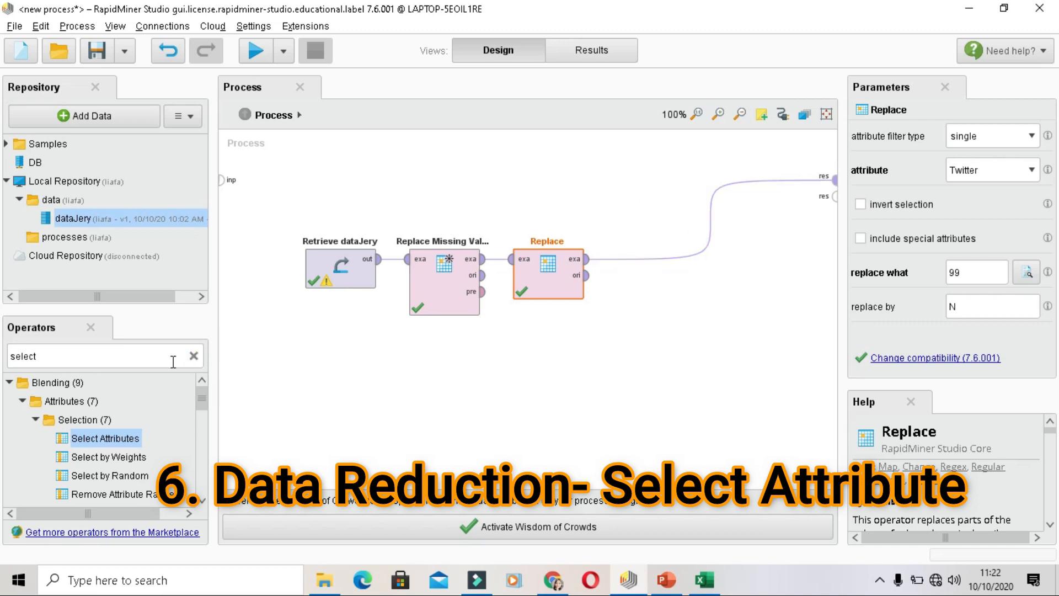
Step: Search the operators for "select a" and insert Select Attributes between Replace and the result port
left_click(142, 355)
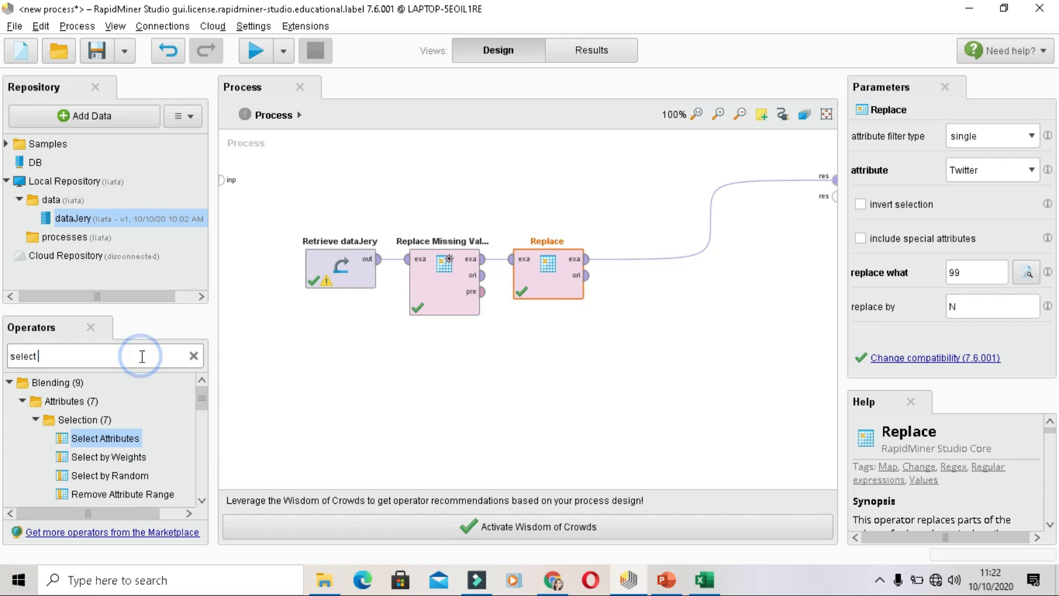
type("a")
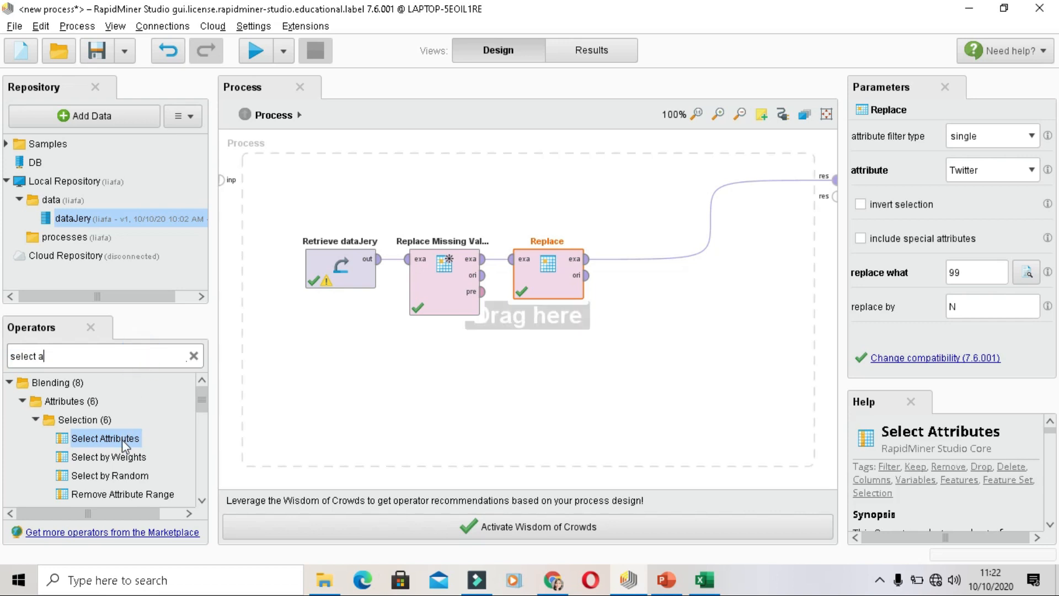
left_click_drag(121, 440, 659, 264)
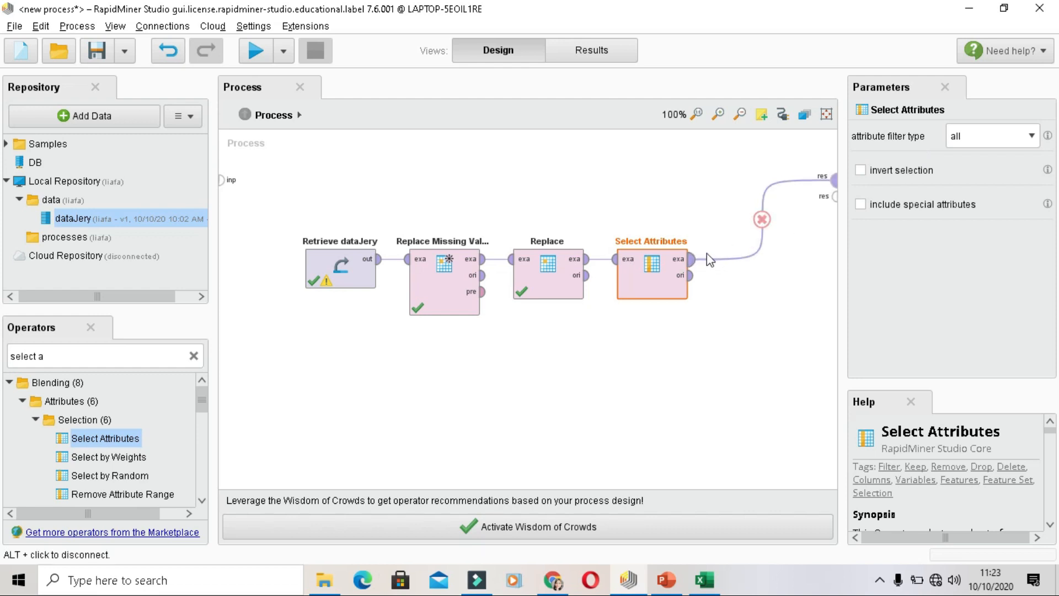
Step: Set Select Attributes to the subset filter type and select all attributes except Online_Shopping, Other_Social_Network and Read_News
left_click(1030, 136)
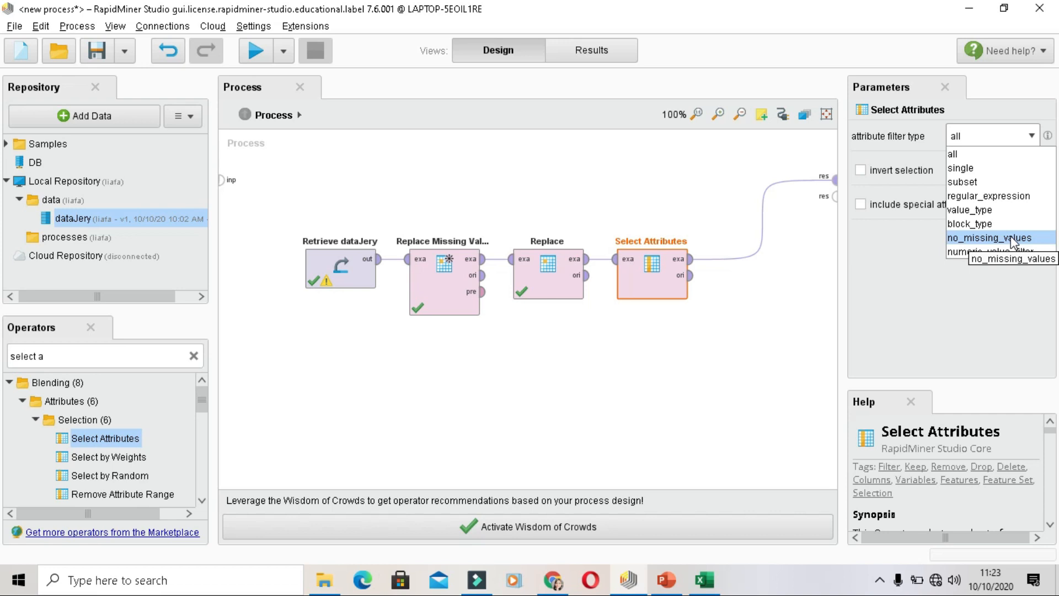
left_click(981, 184)
left_click(991, 166)
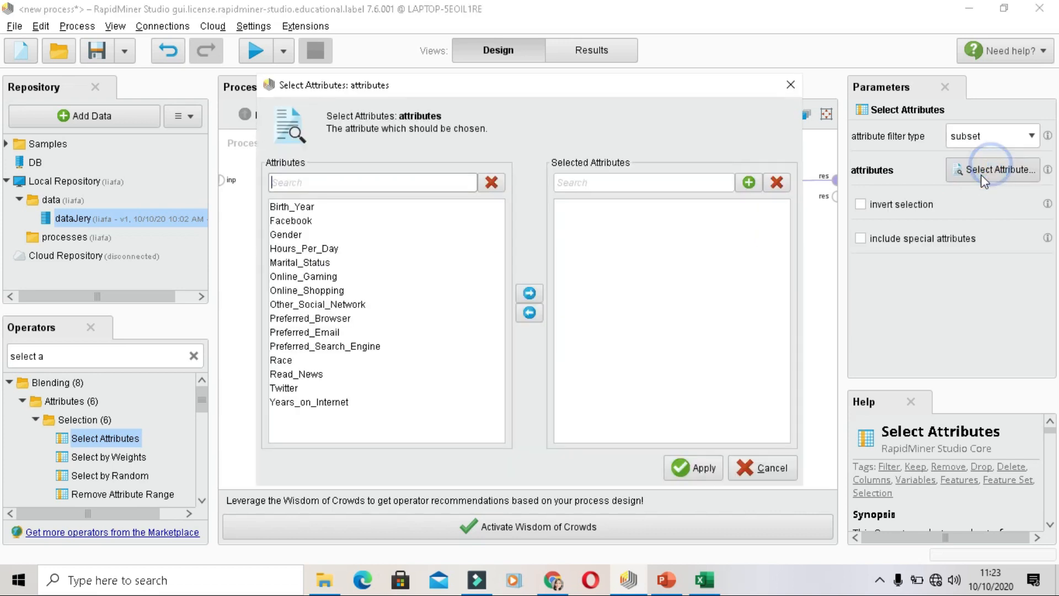
left_click(291, 291)
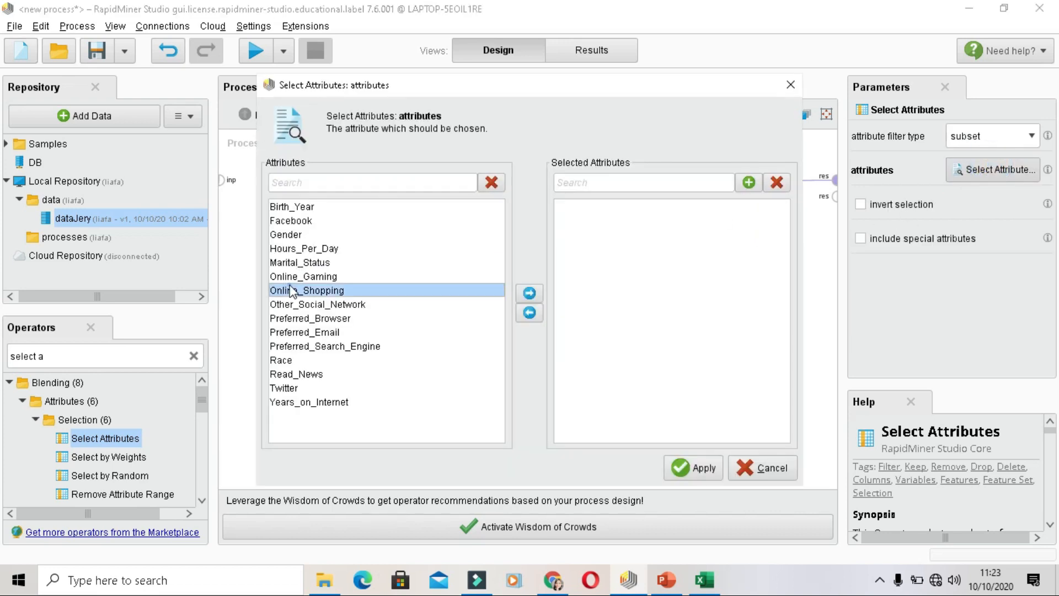
key("ctrl+a")
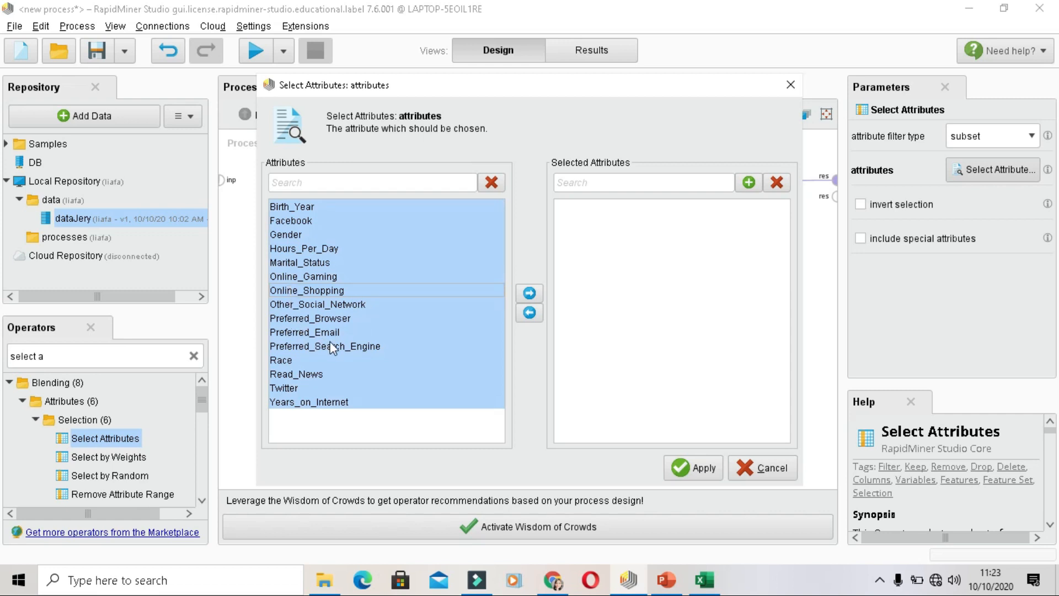
left_click(293, 373)
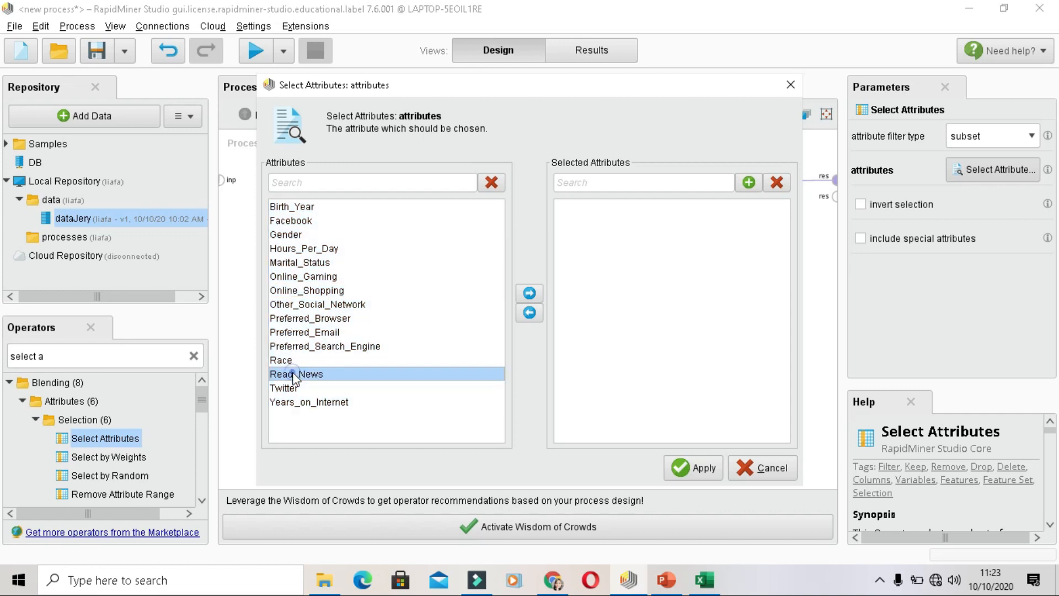
key("ctrl+a")
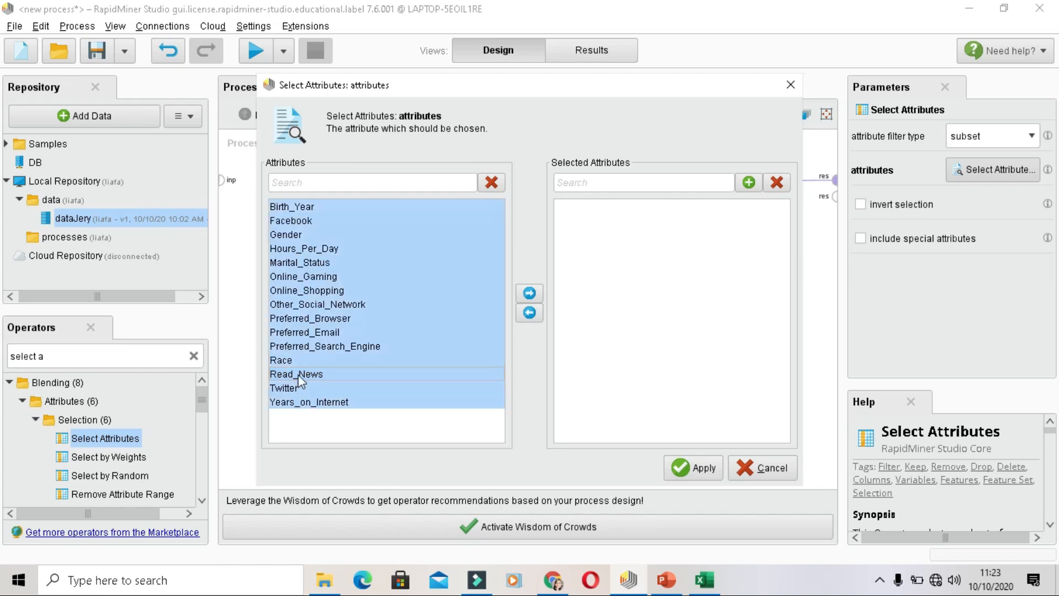
left_click(298, 376, "ctrl")
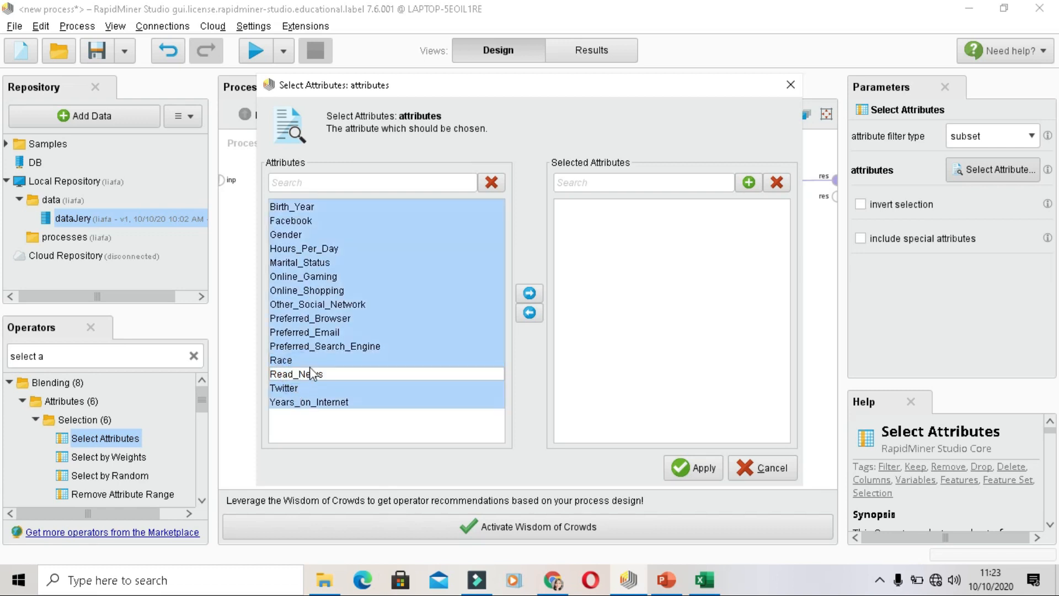
left_click(316, 292, "ctrl")
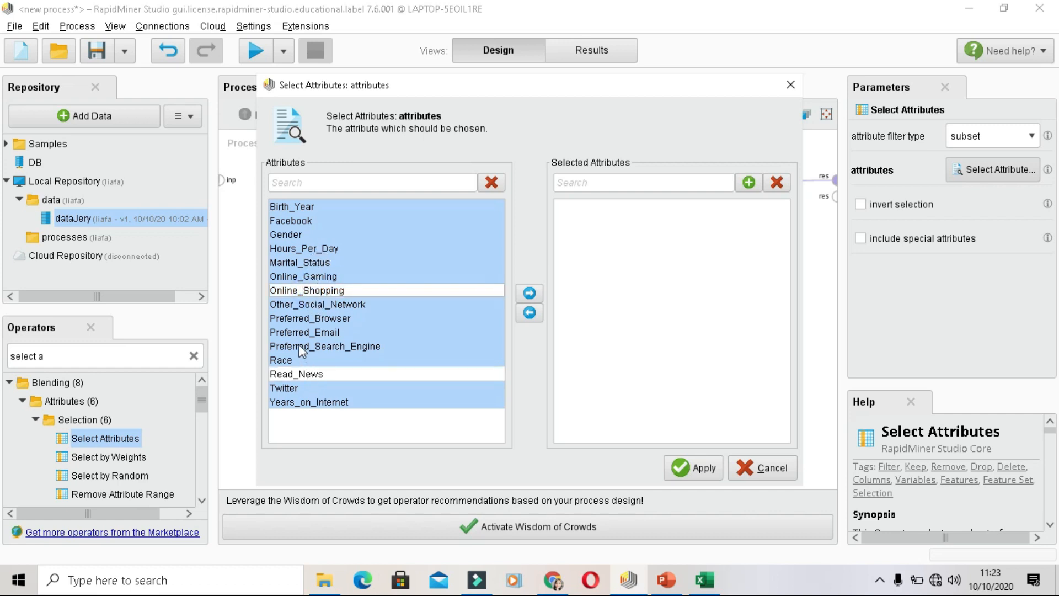
left_click(296, 307, "ctrl")
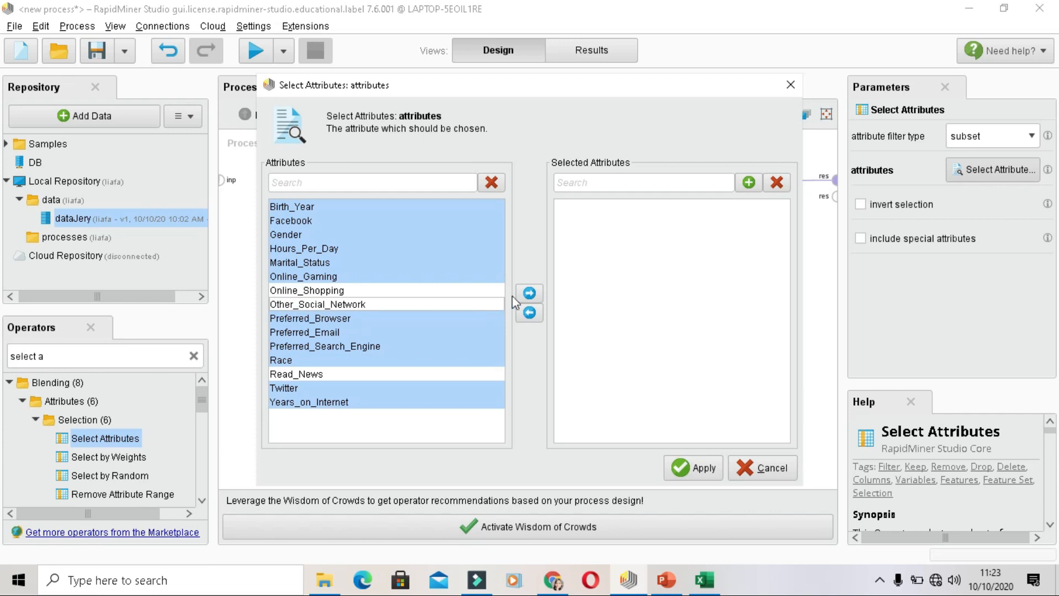
left_click(529, 294)
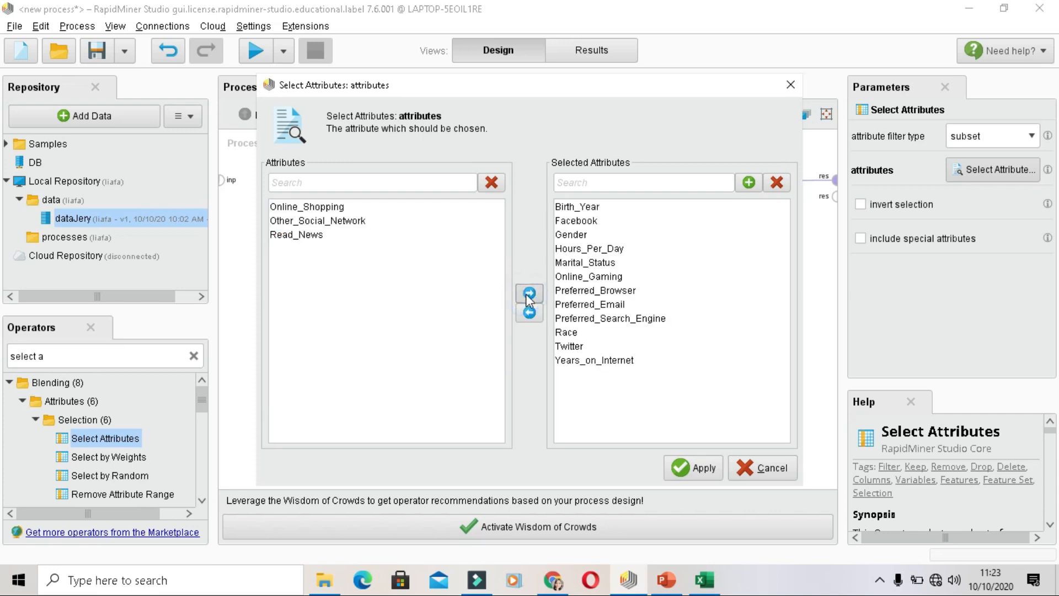
left_click(696, 467)
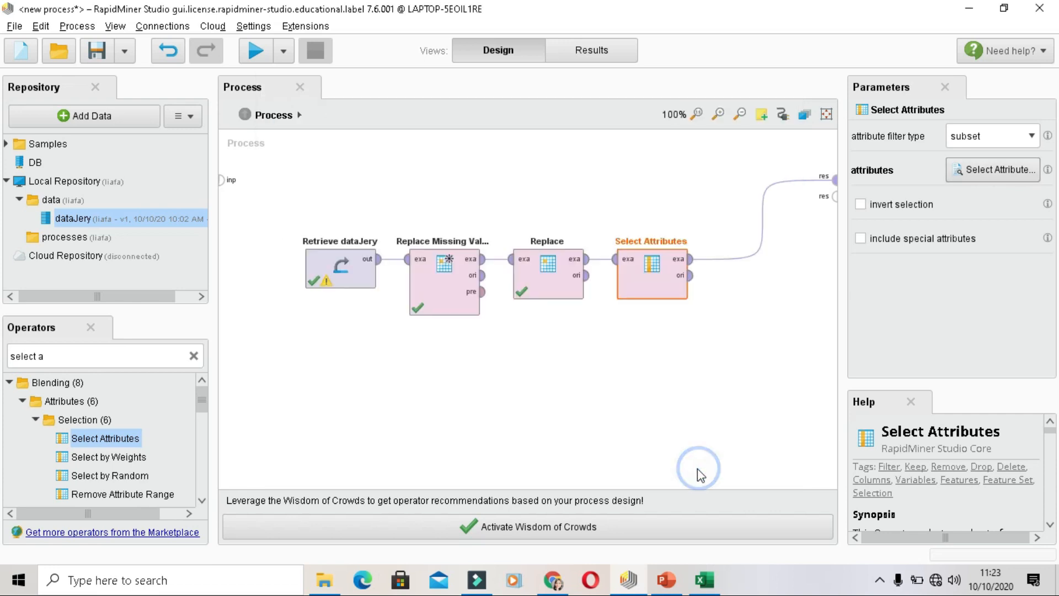
Step: Run the process and examine the remaining attributes in the data table and statistics of the Select Attributes result
left_click(255, 50)
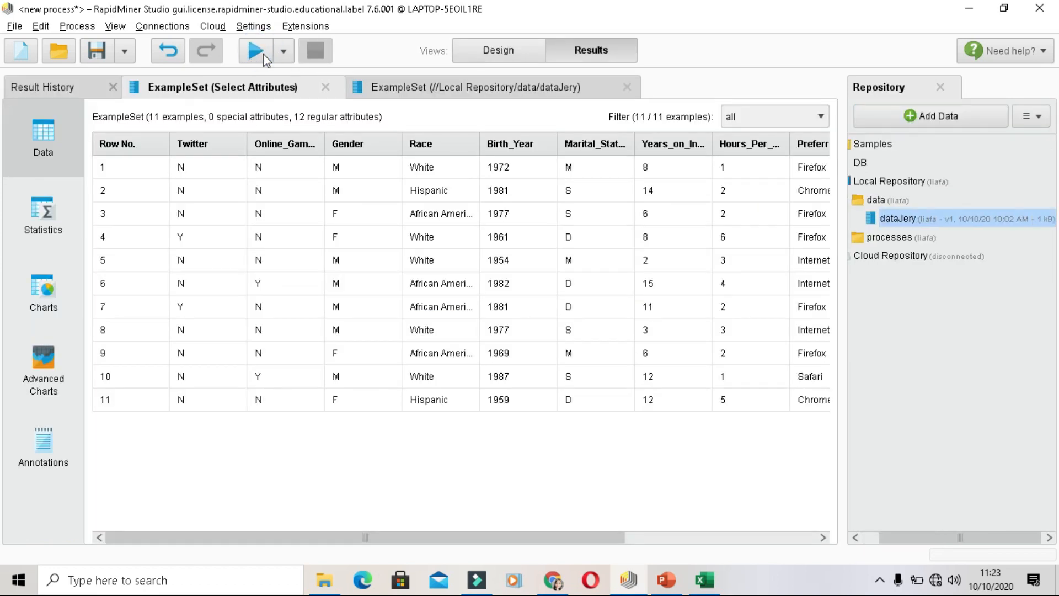
left_click_drag(241, 541, 194, 548)
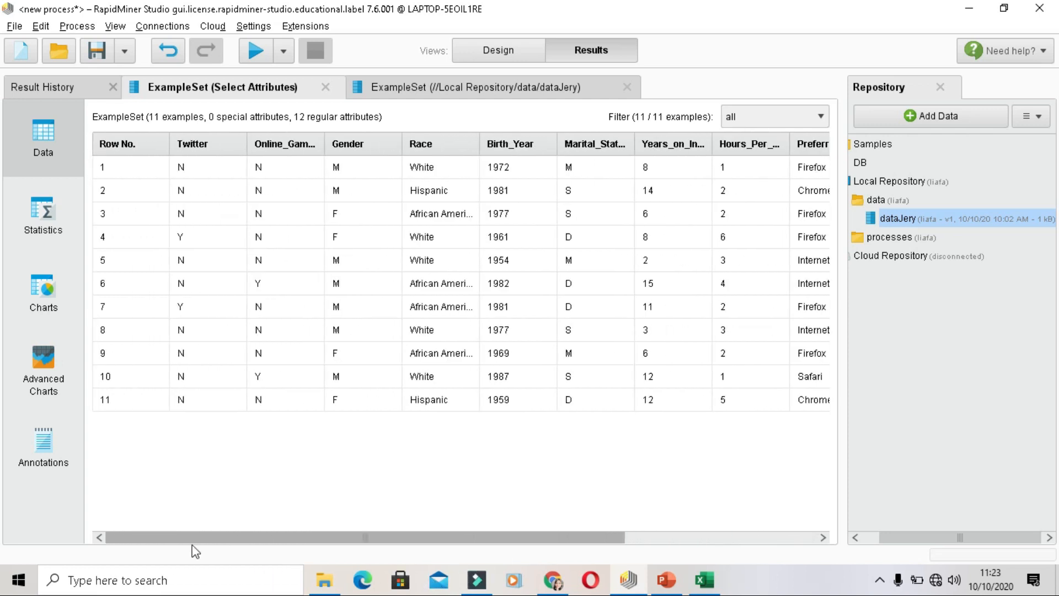
left_click_drag(315, 536, 544, 567)
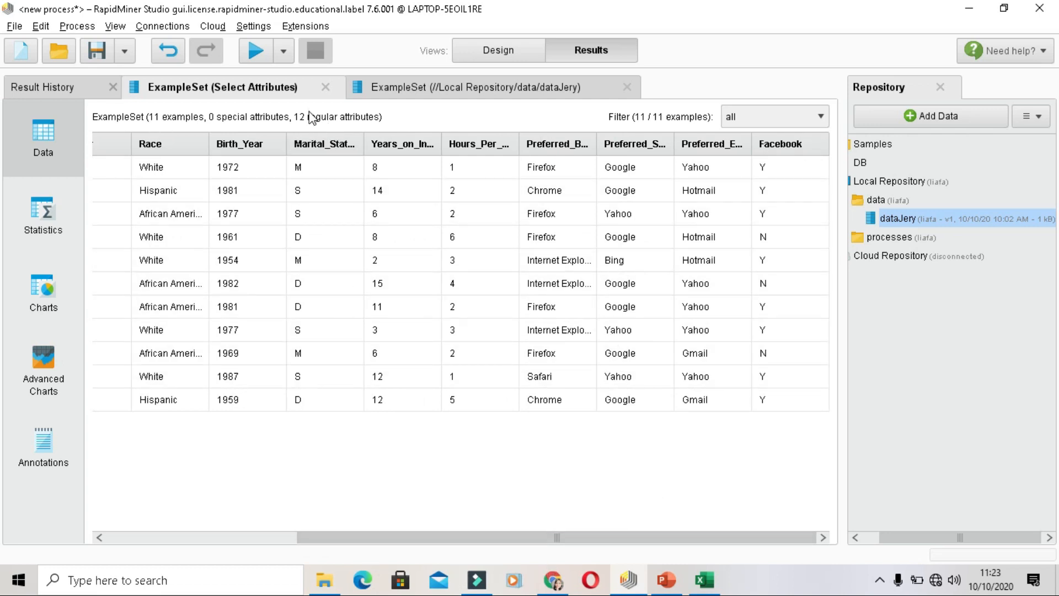
left_click(44, 227)
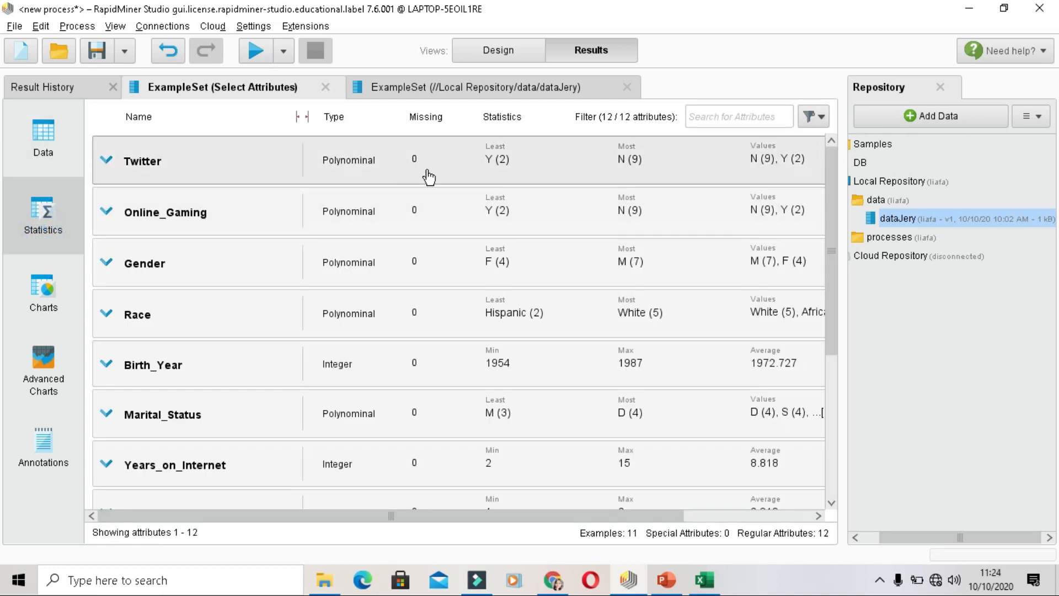
scroll(425, 221, "down", 5)
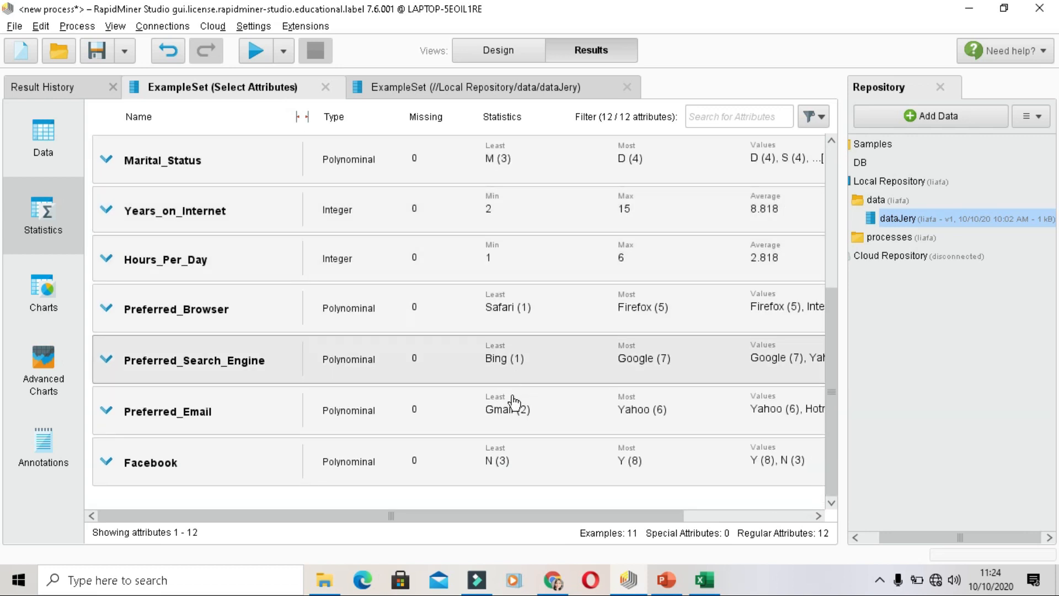
left_click(44, 154)
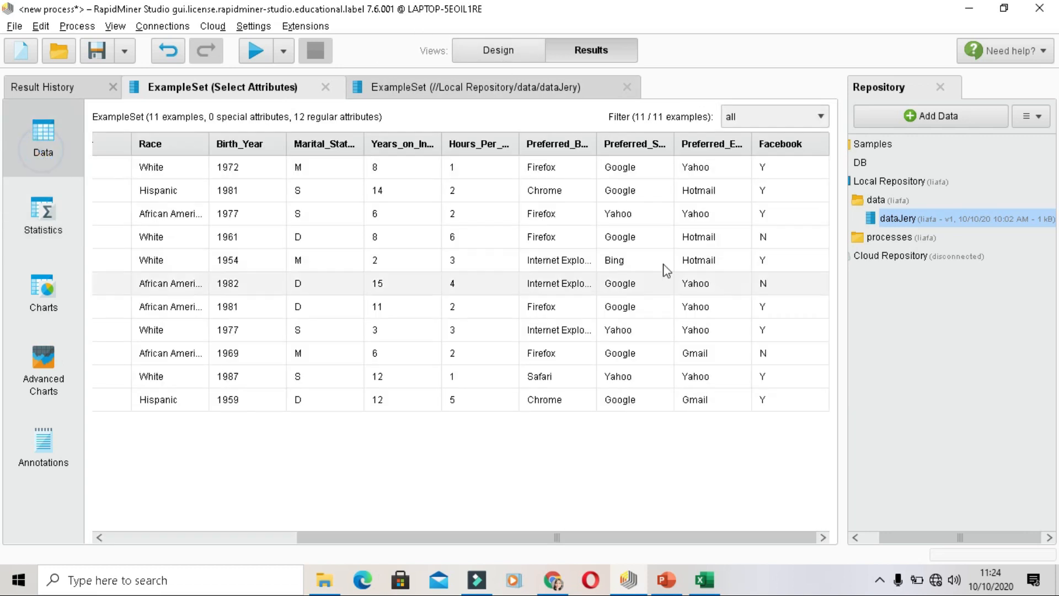